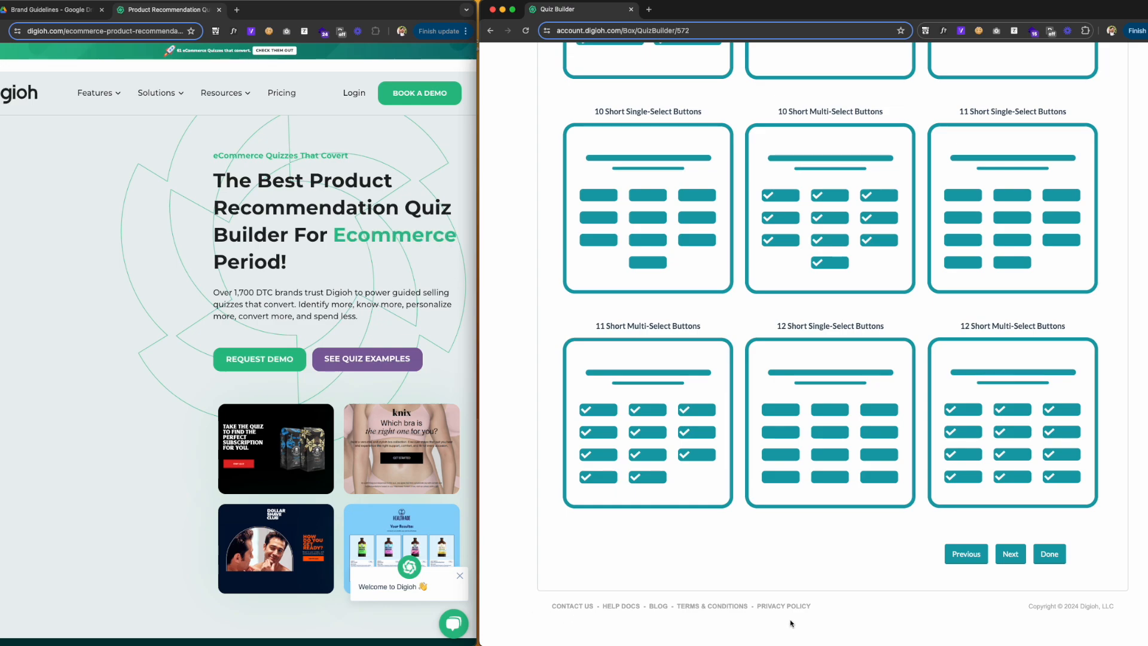
Complete the question template selection to reach the quiz's global design settings.
{"action": "left_click", "coordinate": [1049, 554]}
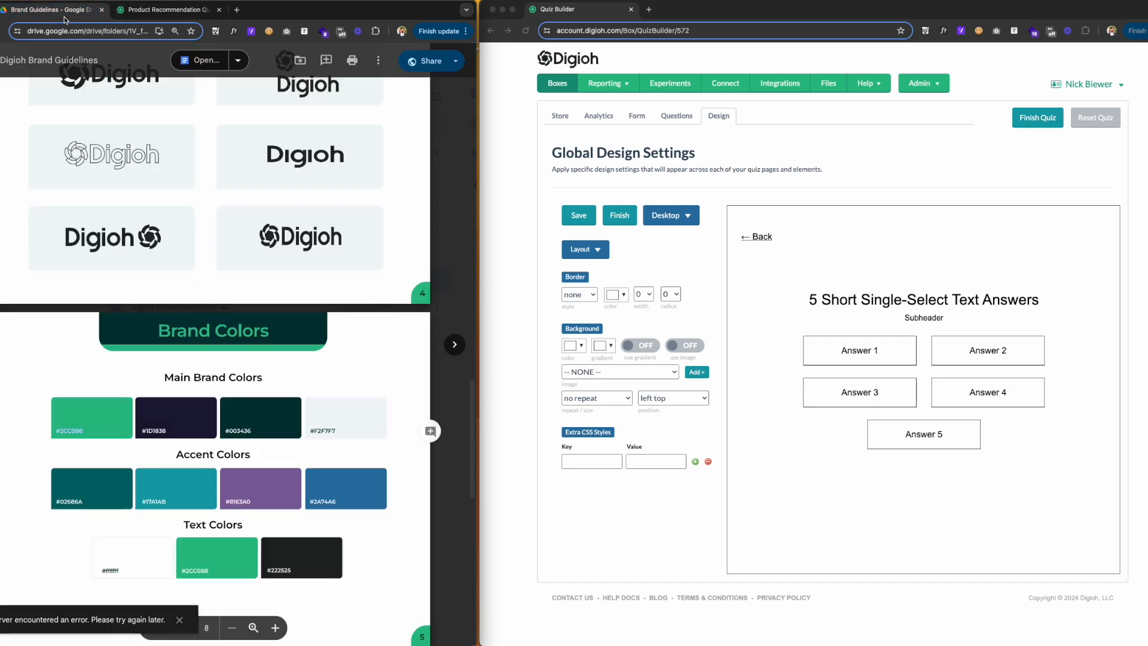
Check the brand colors in the brand guidelines and examine the computed styles of the website's Request Demo button.
{"action": "left_click", "coordinate": [59, 9]}
{"action": "left_click", "coordinate": [162, 12]}
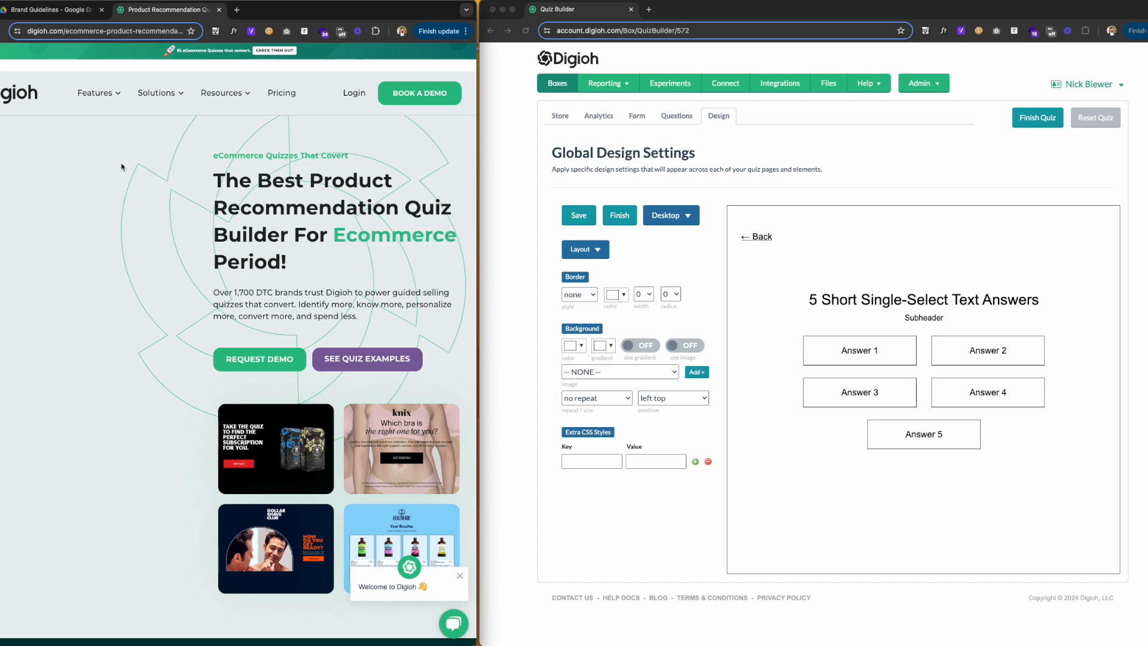
{"action": "right_click", "coordinate": [267, 363]}
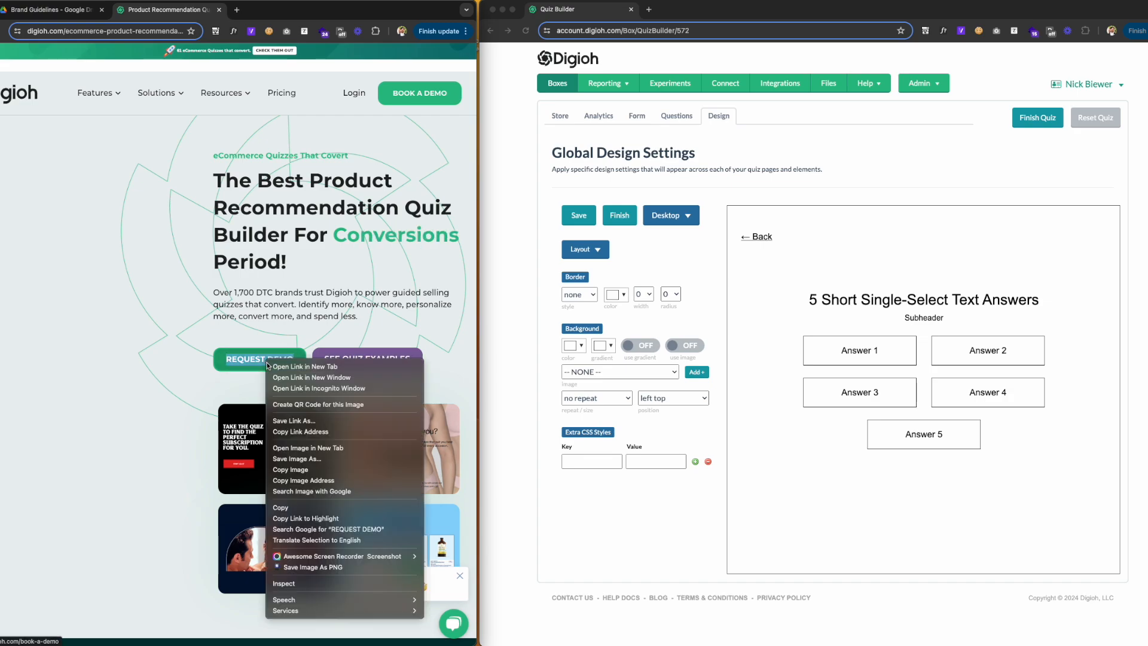
{"action": "left_click", "coordinate": [321, 581]}
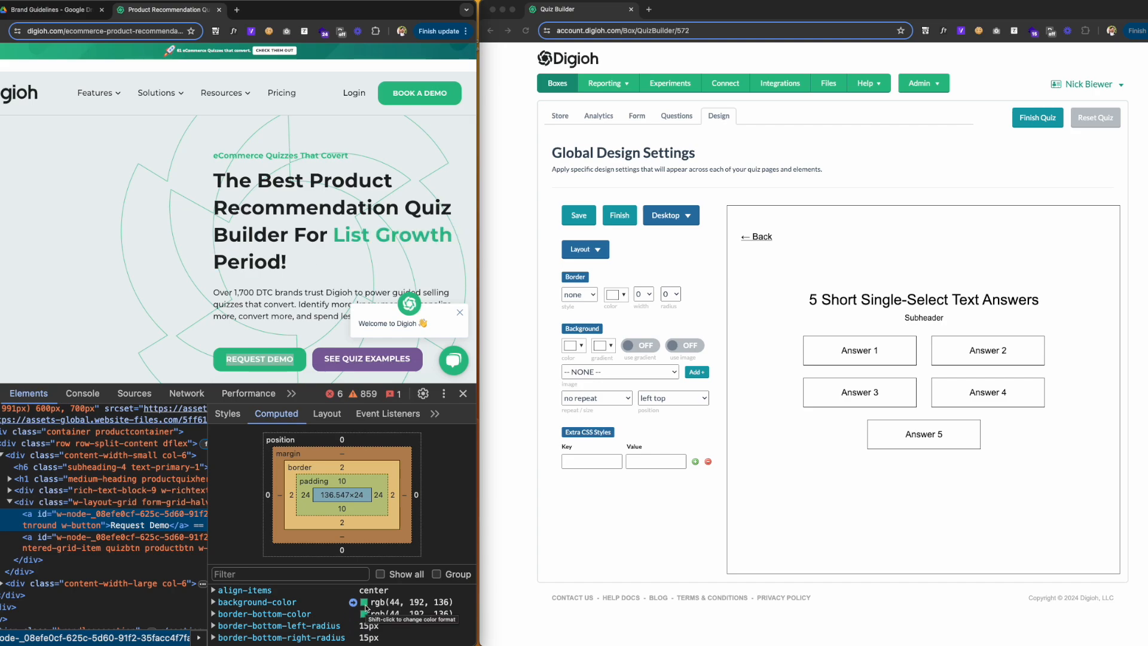
{"action": "scroll", "coordinate": [352, 486], "scroll_direction": "down", "scroll_amount": 2}
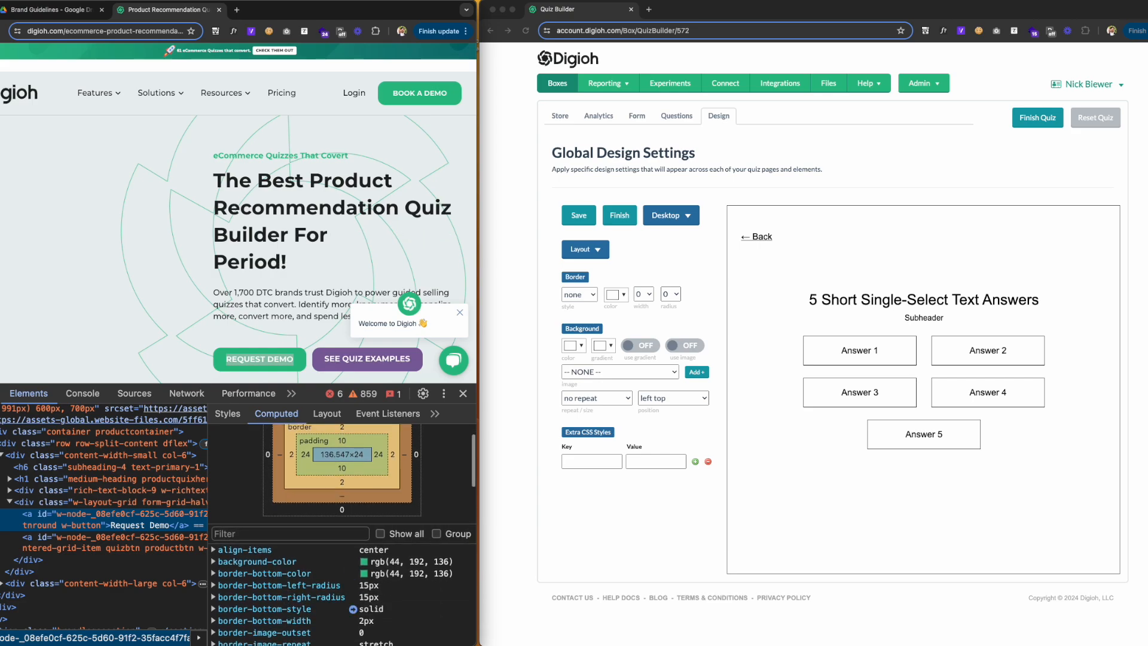
{"action": "left_click", "coordinate": [463, 393]}
{"action": "left_click", "coordinate": [697, 505]}
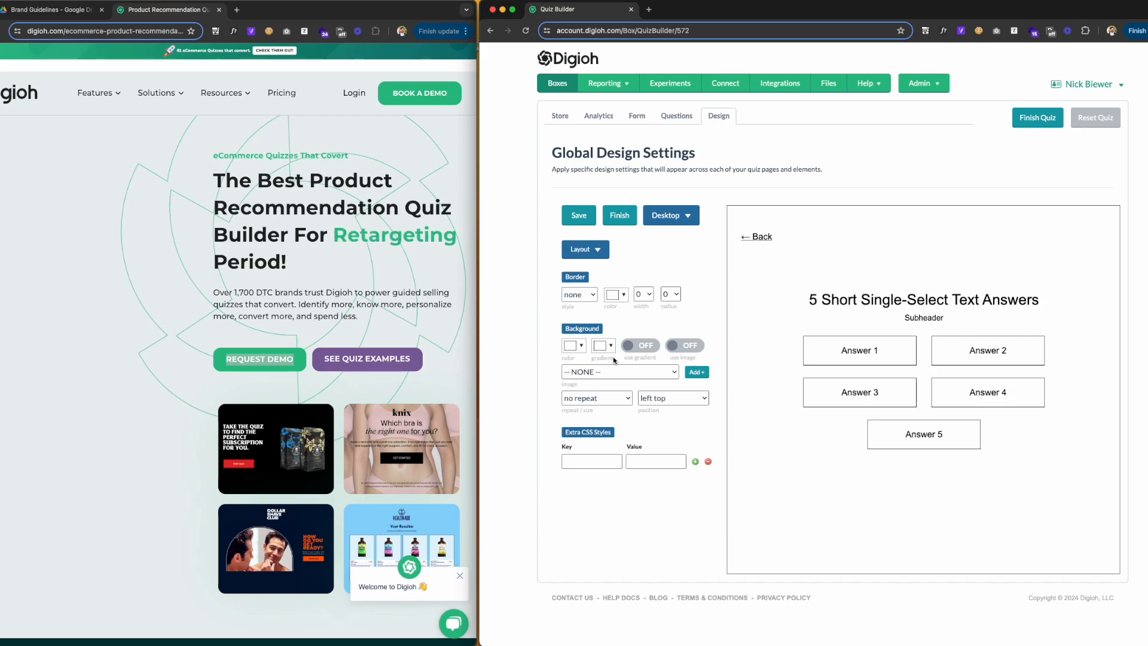
Show the design settings for the Mobile device type and return to Desktop.
{"action": "left_click", "coordinate": [673, 218]}
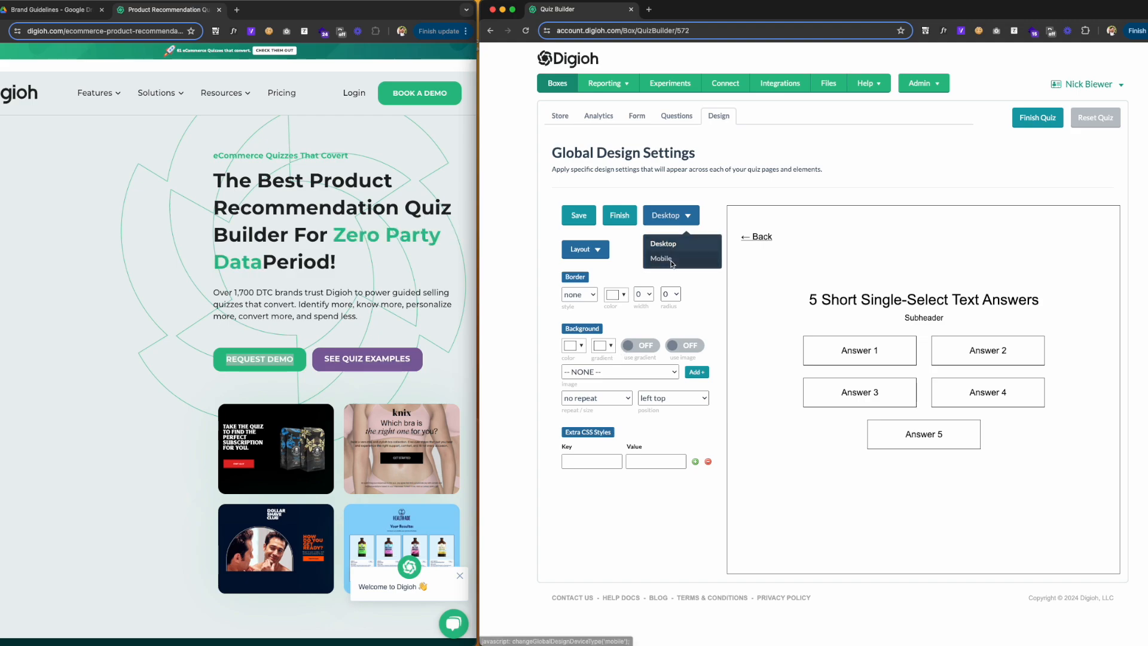
{"action": "left_click", "coordinate": [671, 261]}
{"action": "left_click", "coordinate": [668, 215]}
{"action": "left_click", "coordinate": [676, 240]}
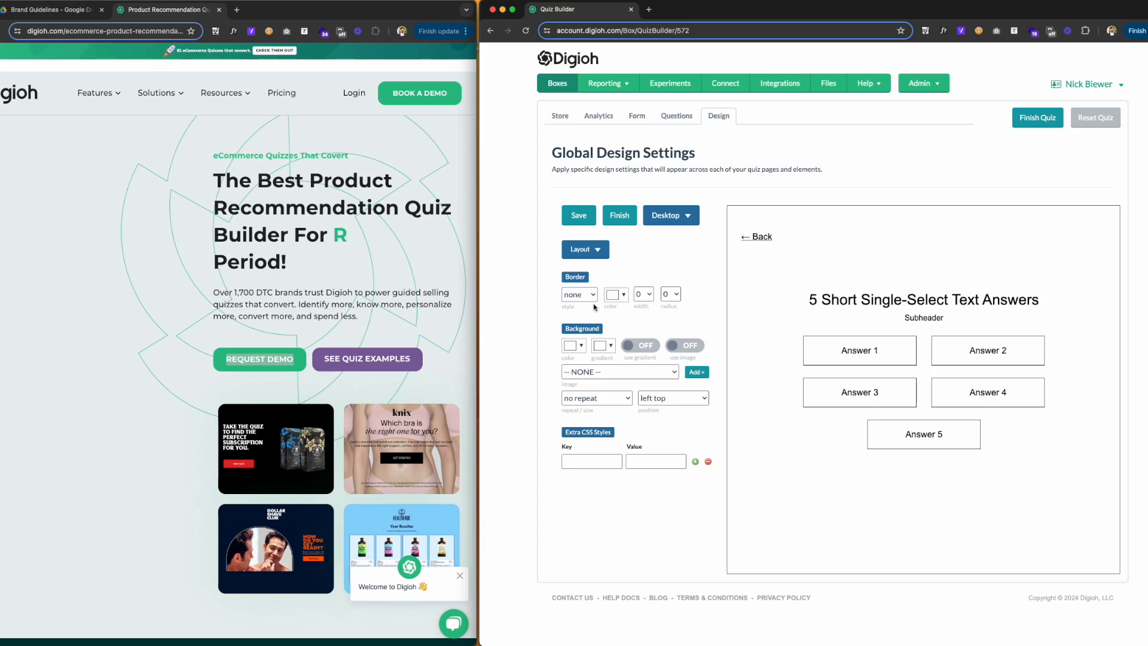
Give the quiz layout a solid black border with width 2 and radius 4.
{"action": "left_click", "coordinate": [614, 302]}
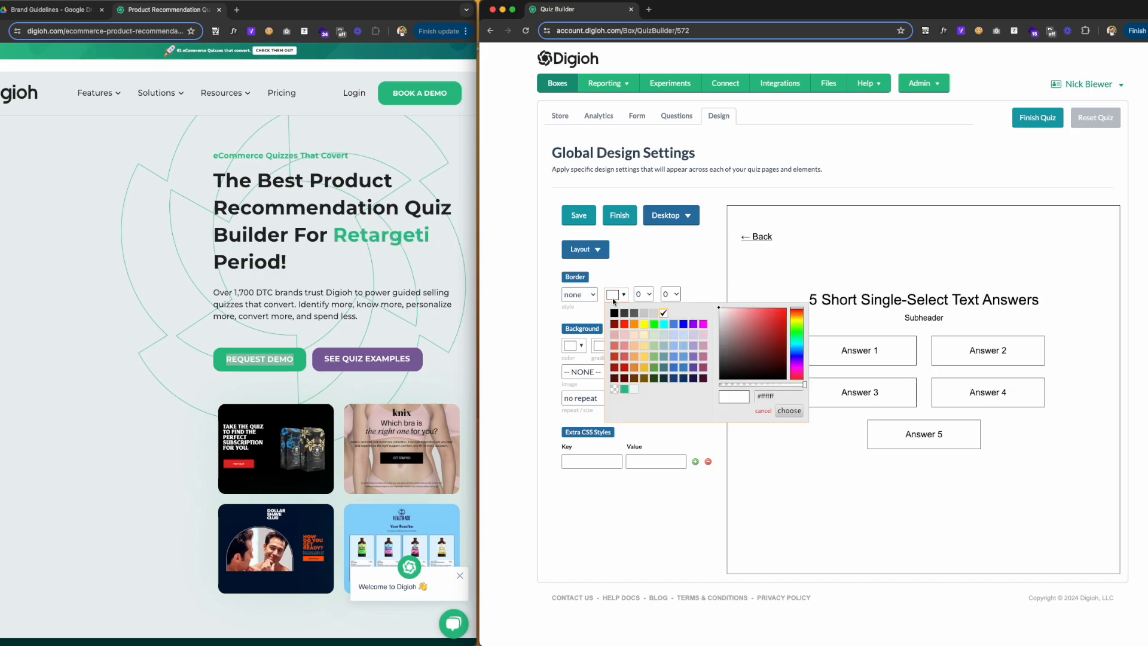
{"action": "left_click", "coordinate": [577, 315]}
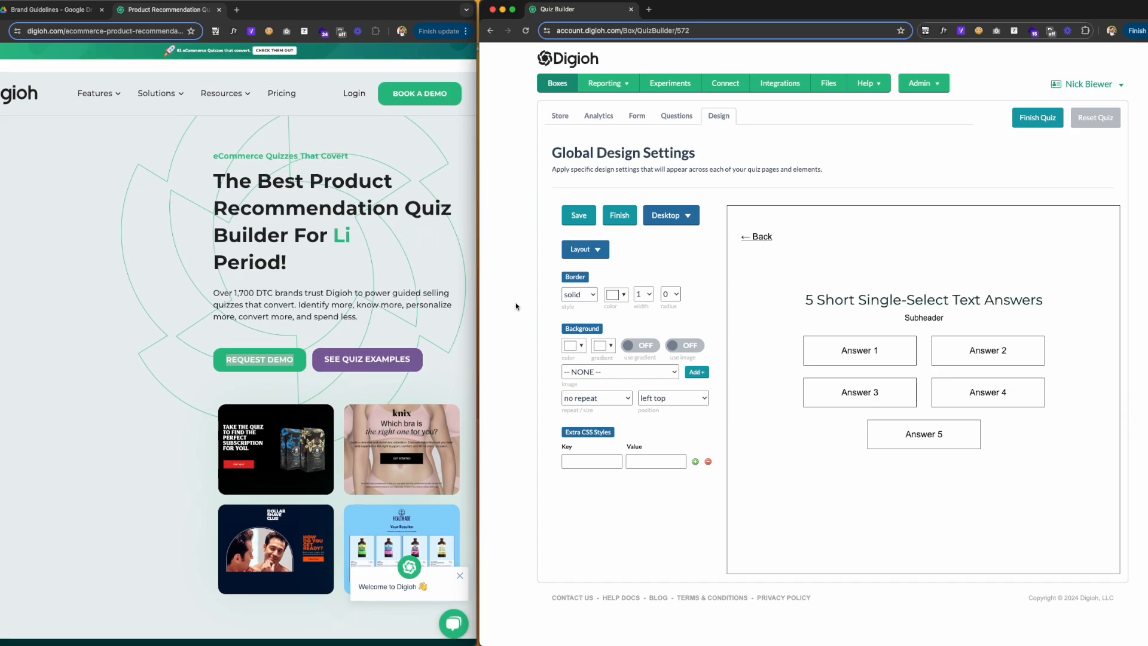
{"action": "left_click", "coordinate": [589, 256]}
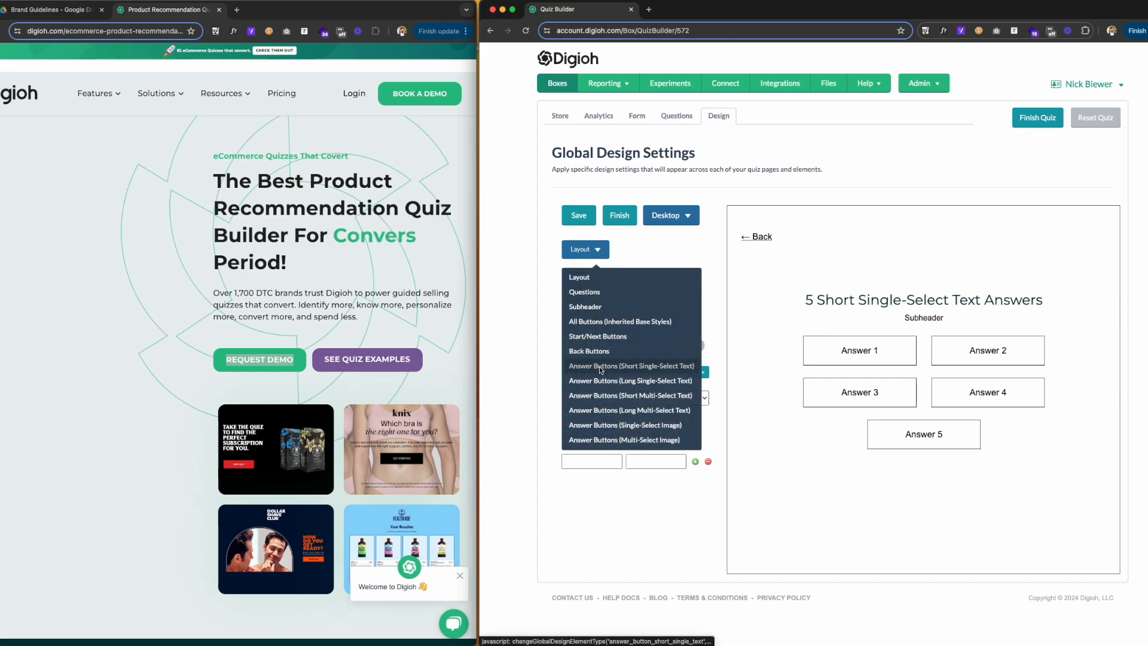
{"action": "left_click", "coordinate": [580, 278]}
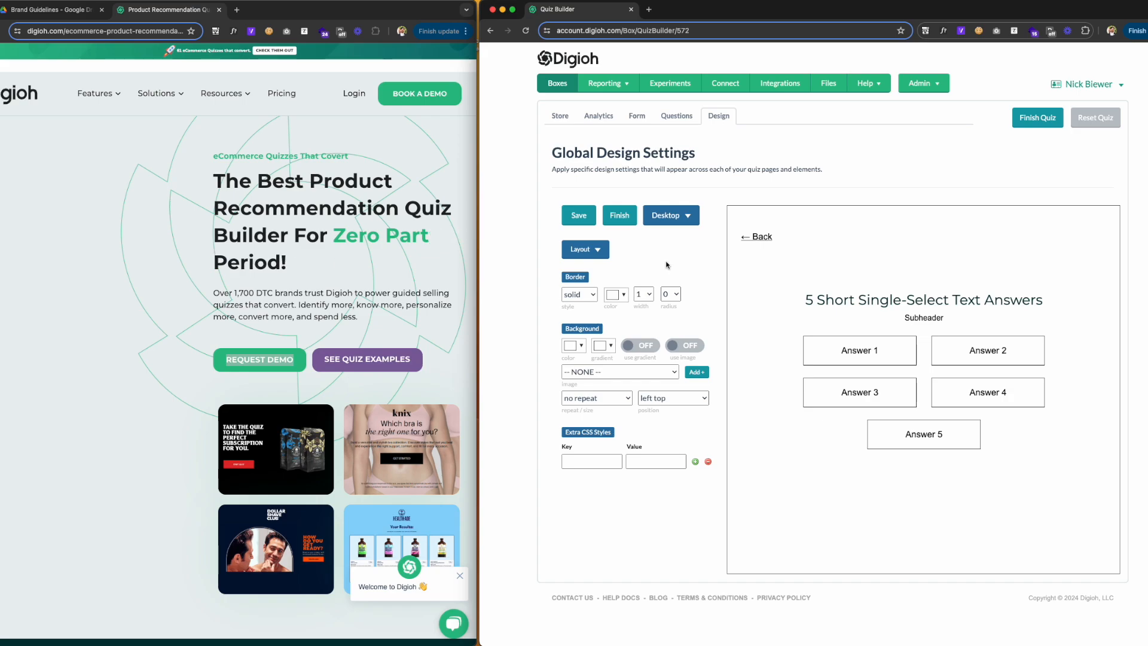
{"action": "left_click", "coordinate": [616, 294]}
{"action": "left_click", "coordinate": [644, 312]}
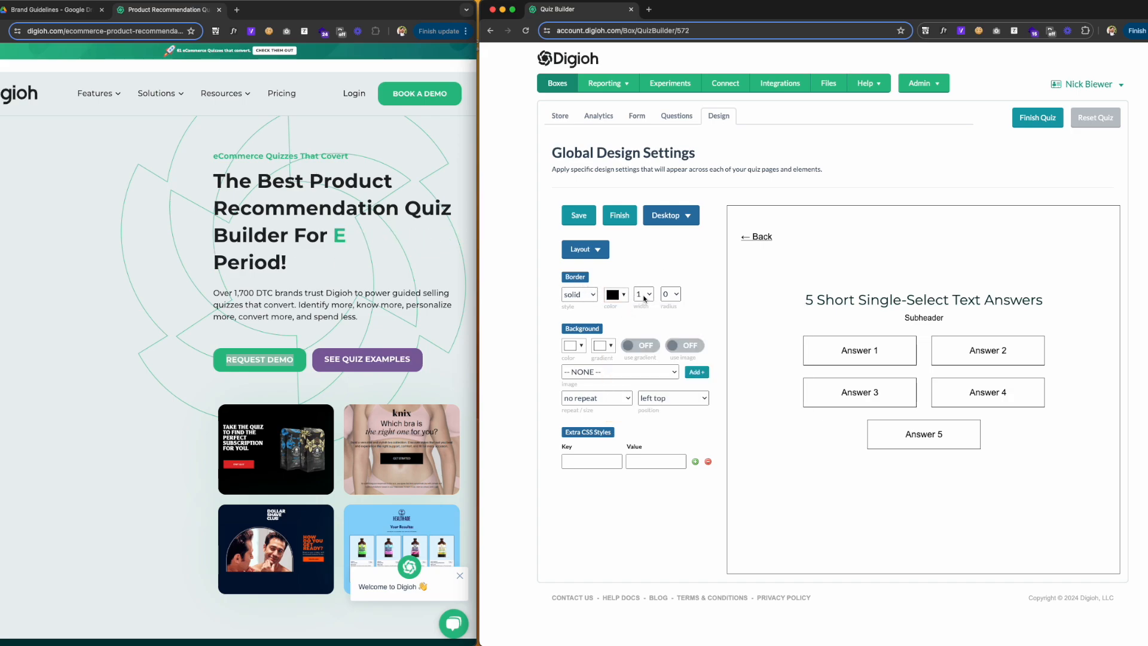
{"action": "left_click", "coordinate": [639, 295]}
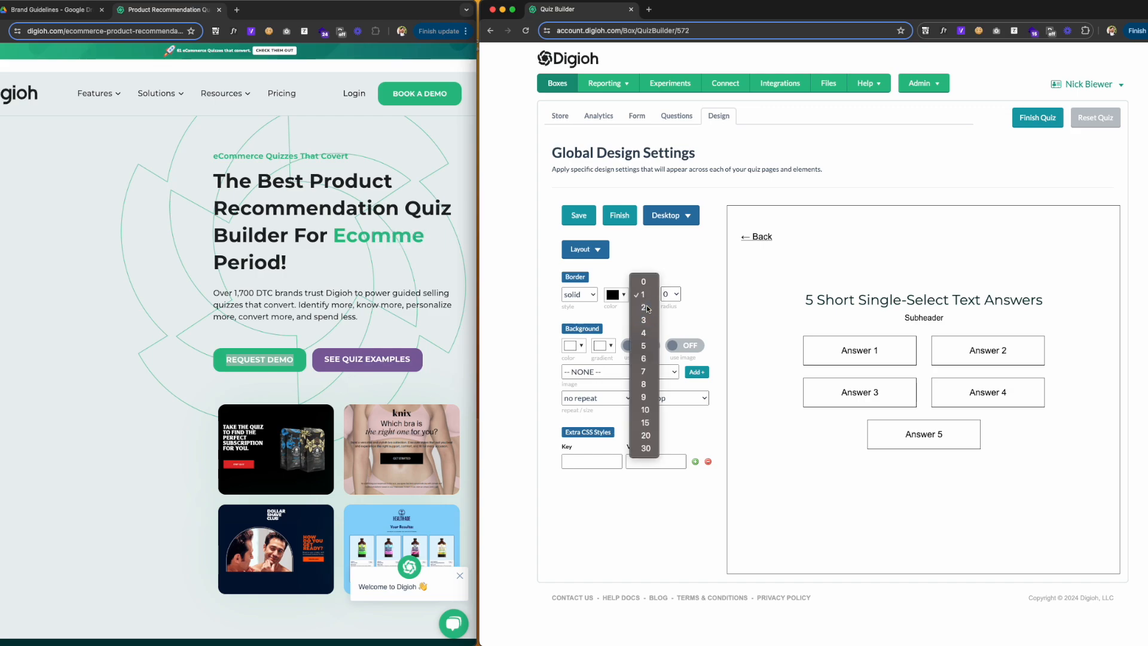
{"action": "left_click", "coordinate": [646, 307]}
{"action": "left_click", "coordinate": [668, 295]}
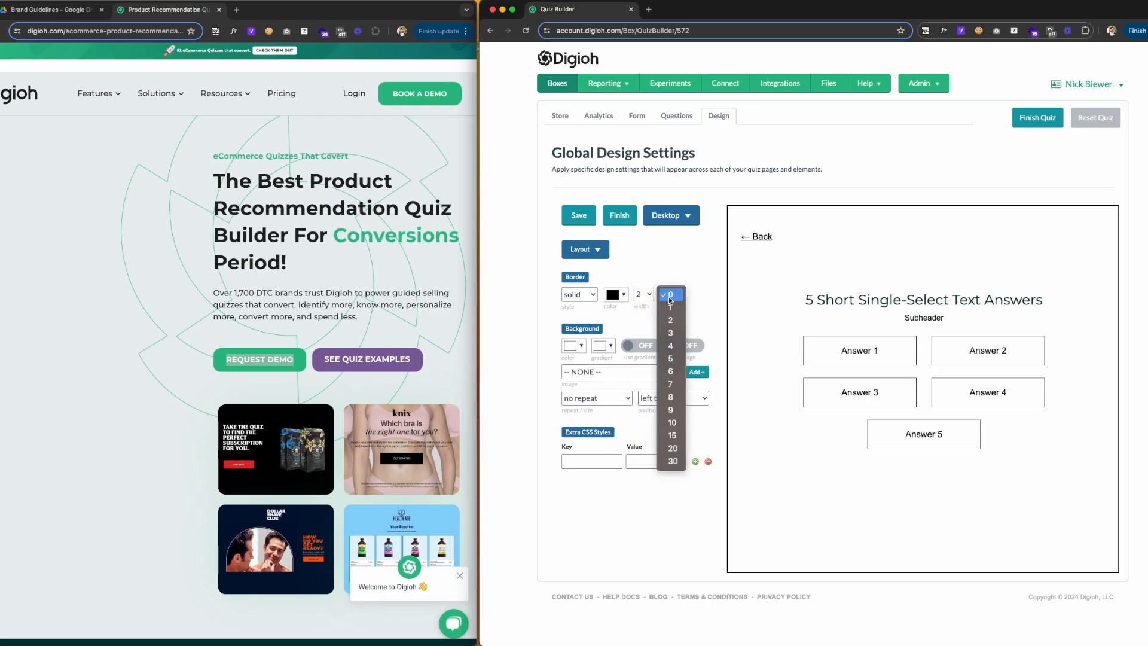
{"action": "left_click", "coordinate": [672, 346]}
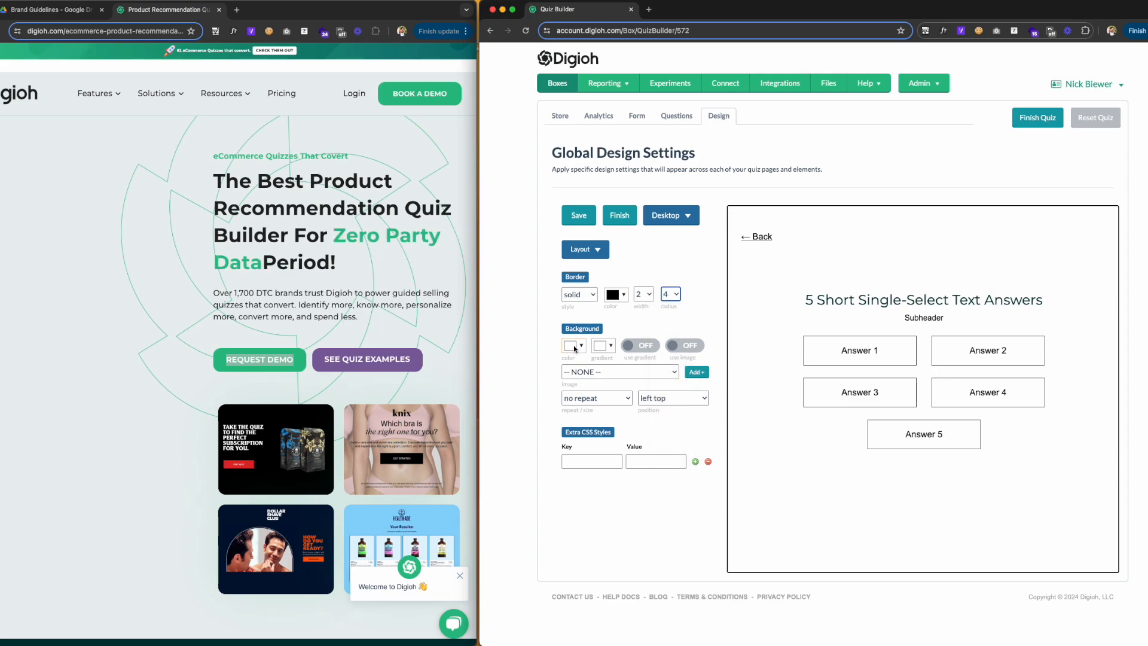
Set the layout's background color to #f2f7f7 from the brand guidelines and save the design settings.
{"action": "left_click", "coordinate": [50, 10]}
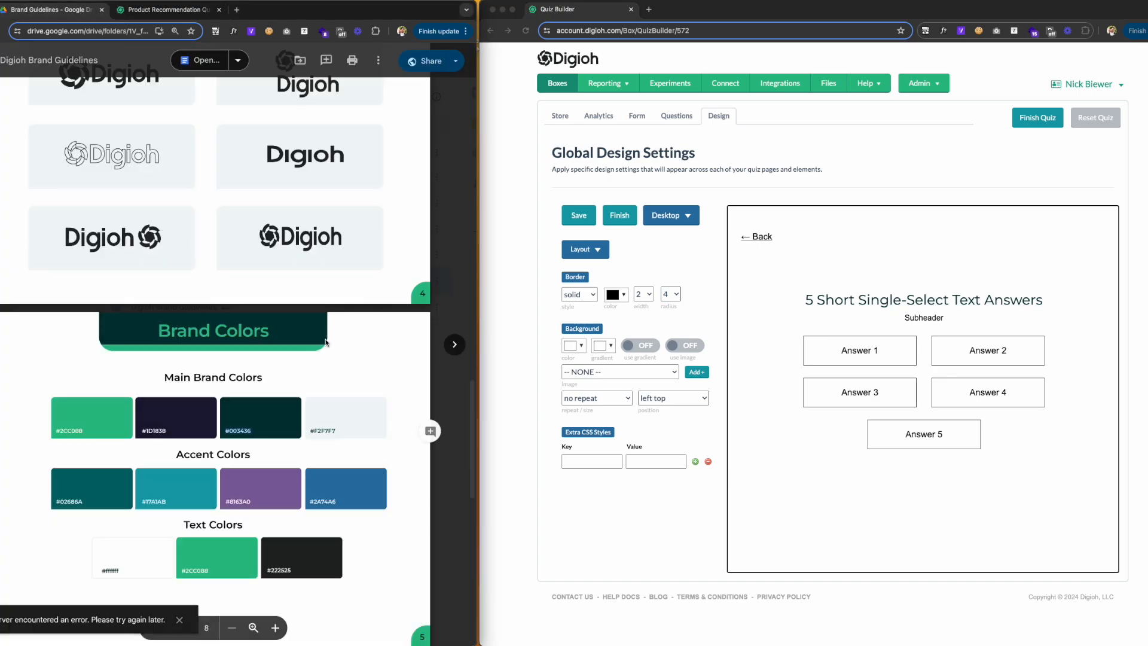
{"action": "left_click", "coordinate": [539, 357]}
{"action": "left_click", "coordinate": [575, 348]}
{"action": "left_click", "coordinate": [738, 446]}
{"action": "type", "text": "#f2f7f7"}
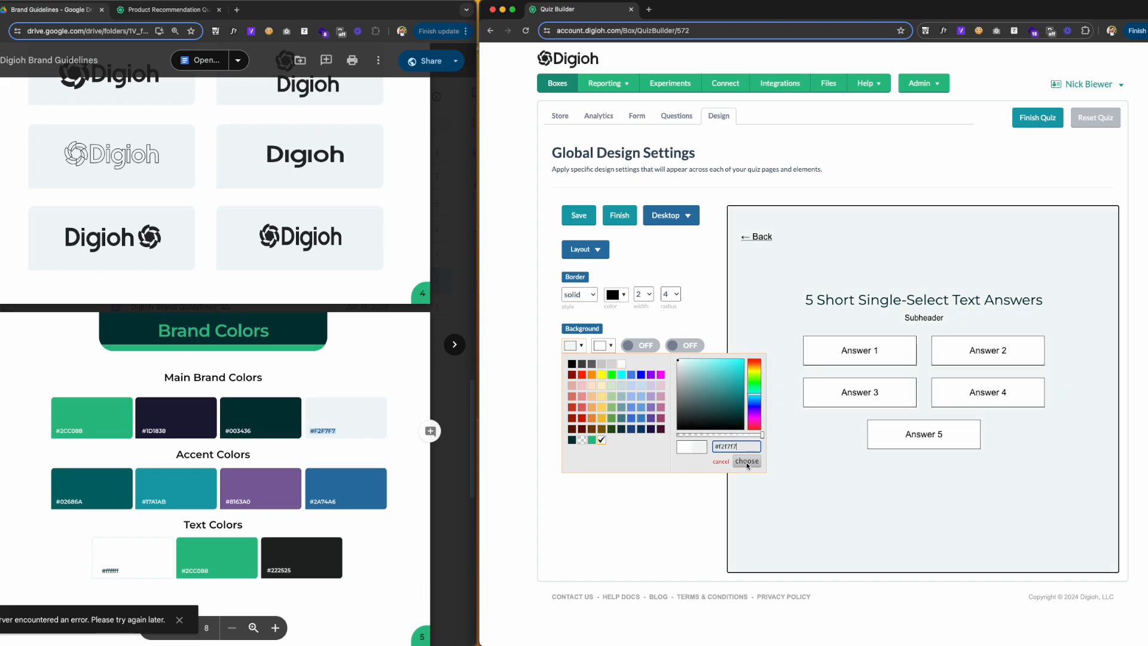
{"action": "left_click", "coordinate": [747, 462]}
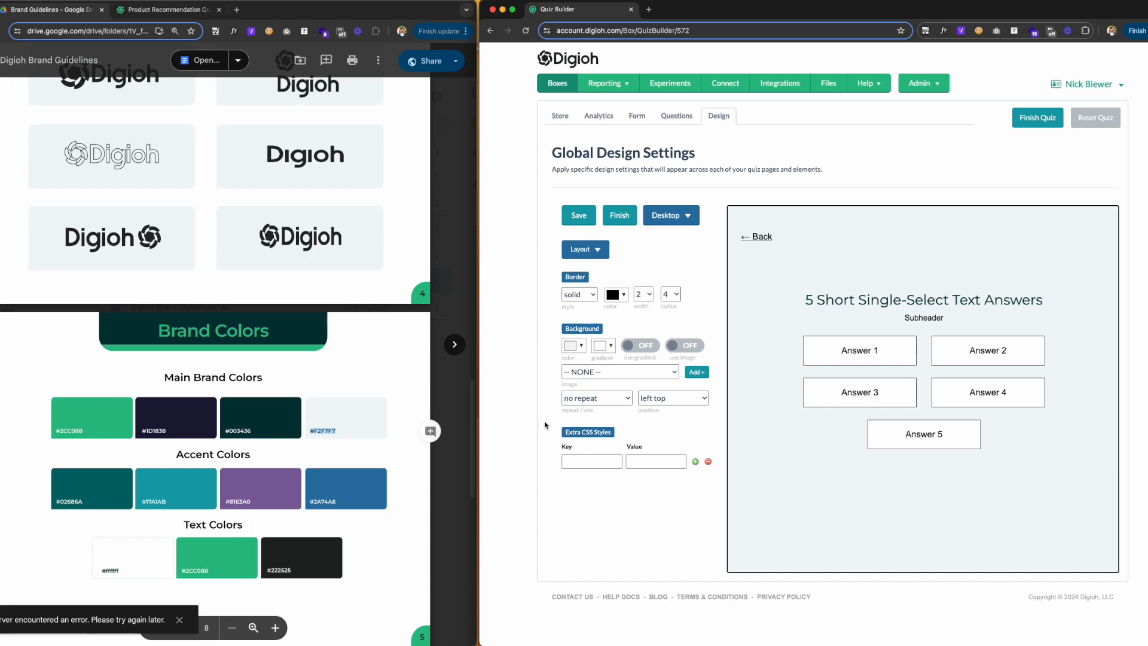
{"action": "left_click", "coordinate": [578, 217]}
{"action": "left_click", "coordinate": [1097, 54]}
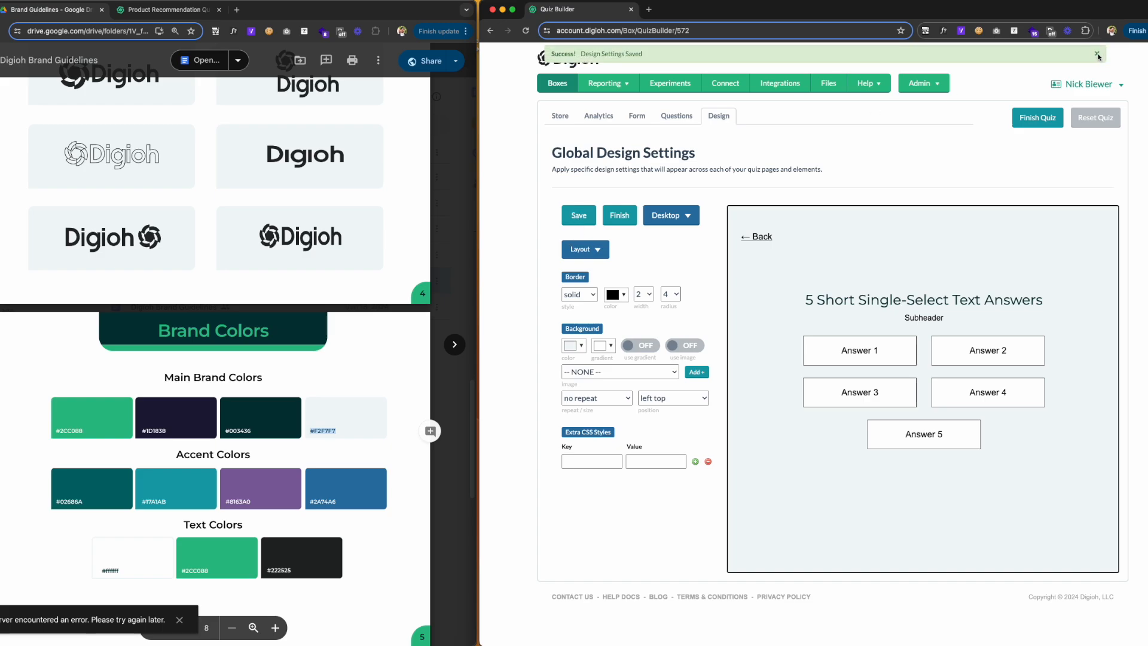
Set the Questions element's font family to Montserrat and its font size to 28.
{"action": "left_click", "coordinate": [589, 255]}
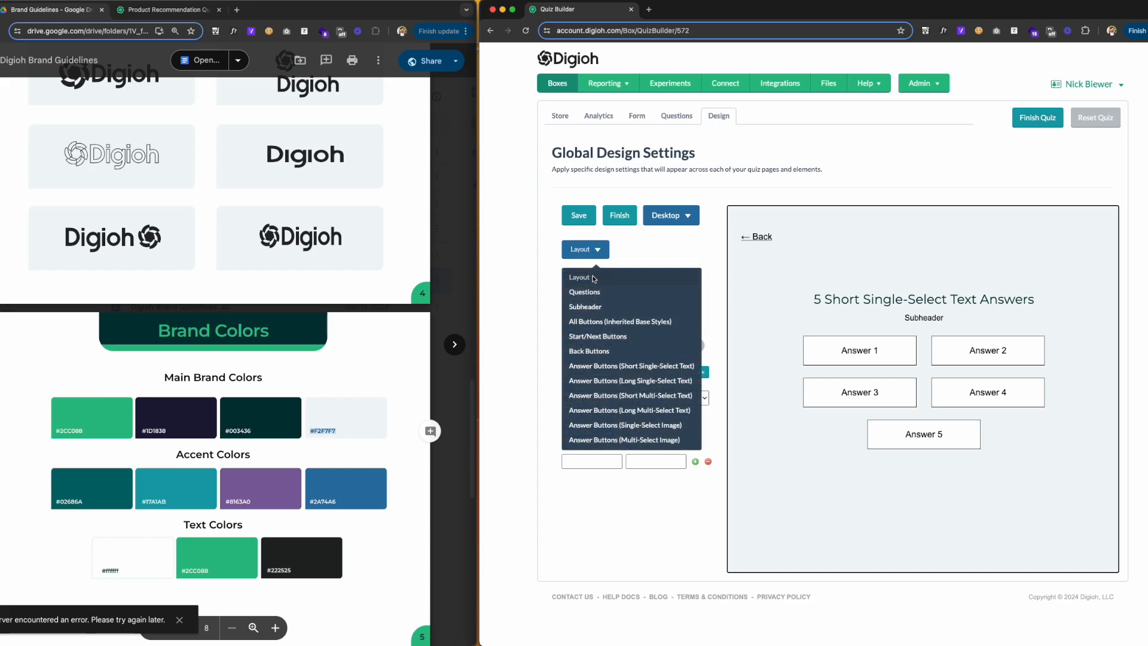
{"action": "left_click", "coordinate": [593, 292]}
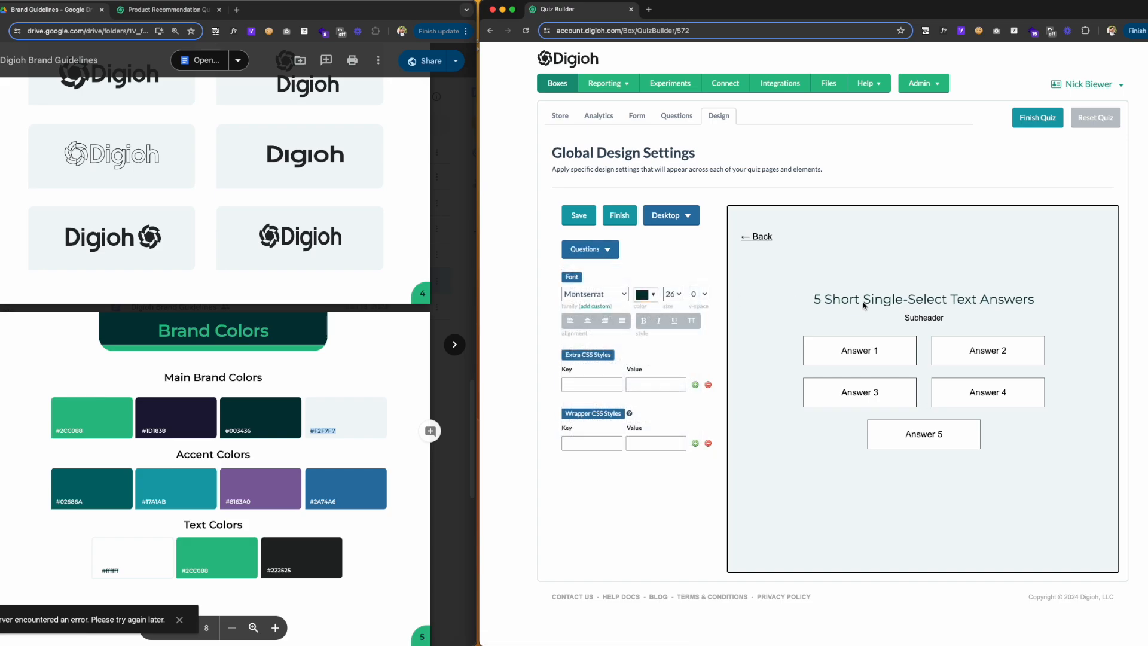
{"action": "left_click_drag", "start_coordinate": [811, 300], "coordinate": [963, 308]}
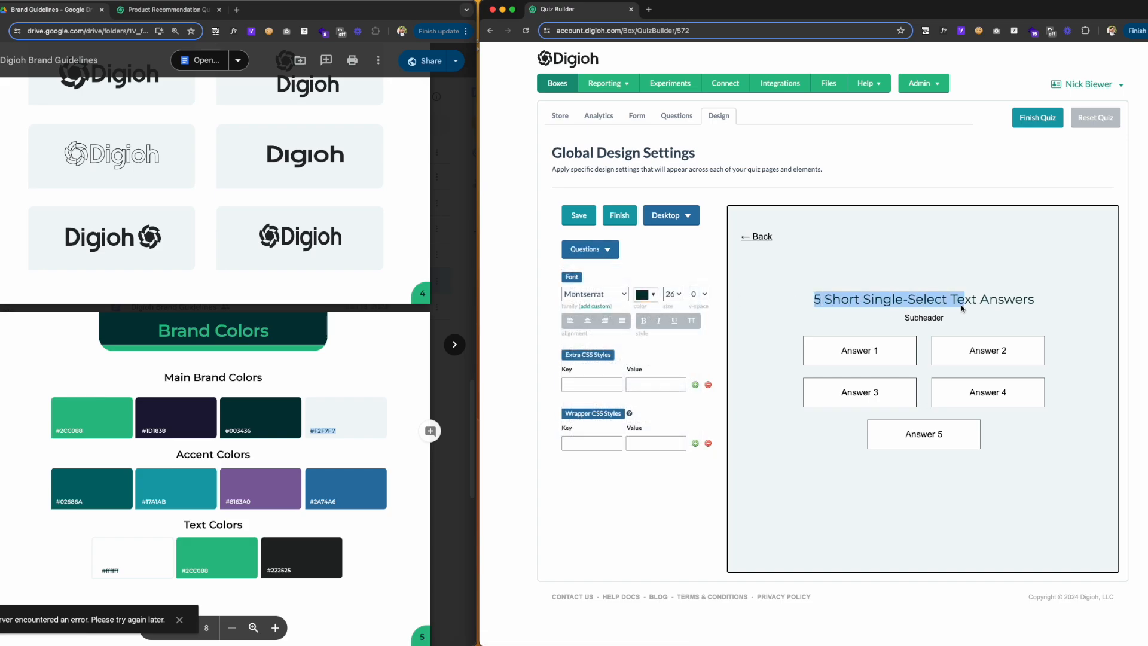
{"action": "left_click", "coordinate": [639, 282]}
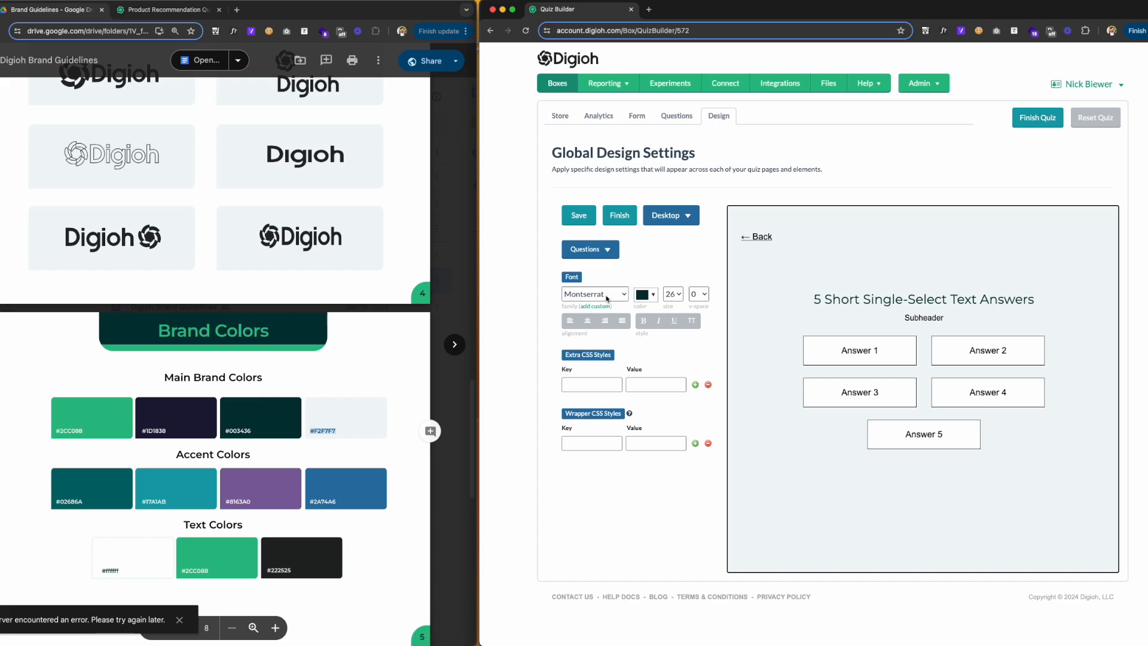
{"action": "left_click", "coordinate": [607, 295]}
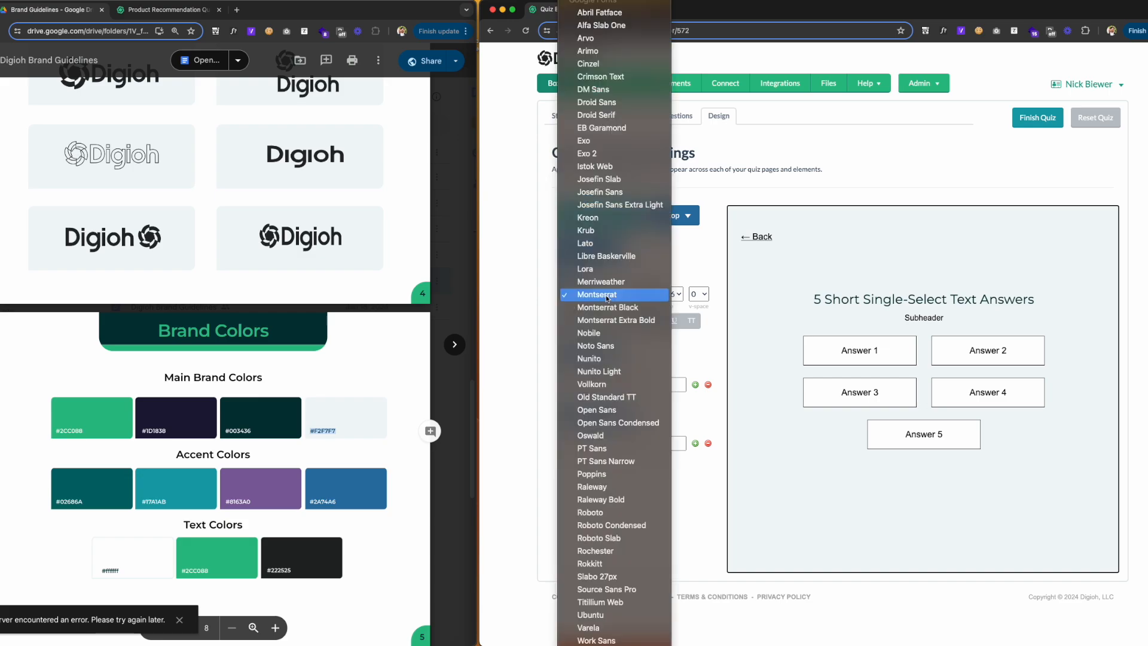
{"action": "scroll", "coordinate": [606, 297], "scroll_direction": "down", "scroll_amount": 2}
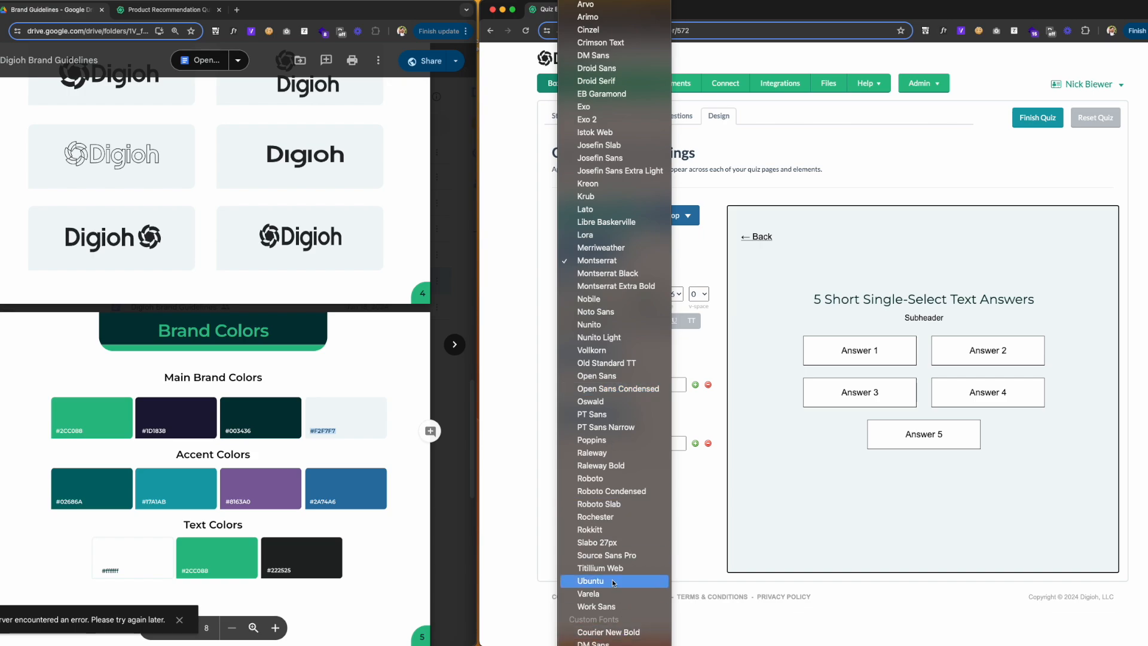
{"action": "scroll", "coordinate": [612, 511], "scroll_direction": "up", "scroll_amount": 8}
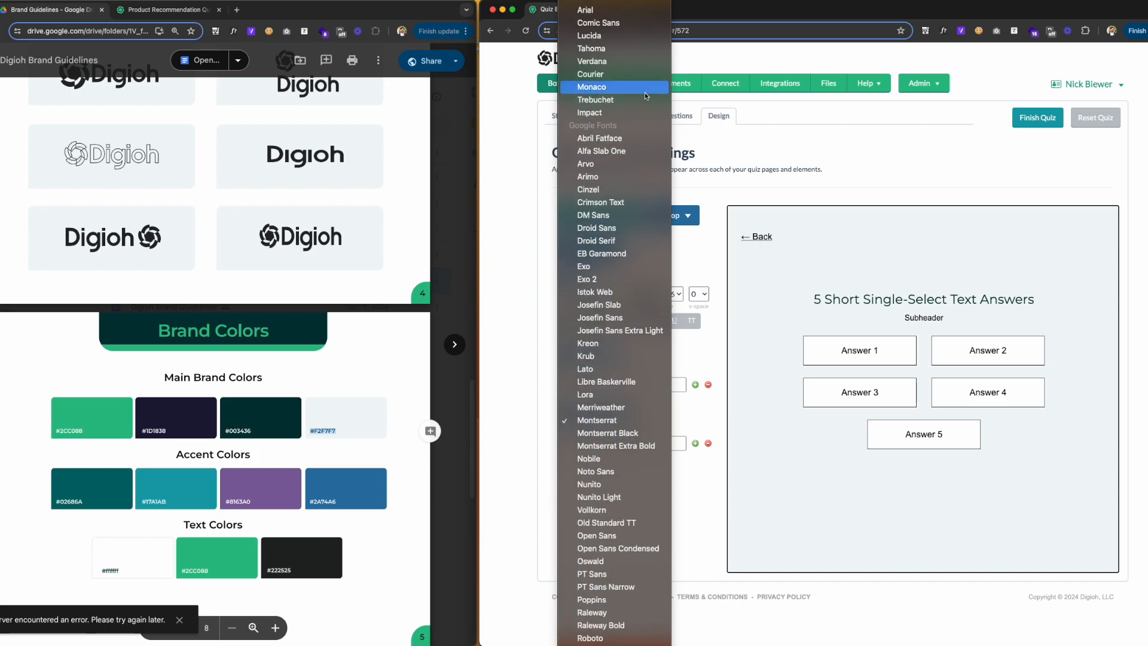
{"action": "left_click", "coordinate": [604, 420]}
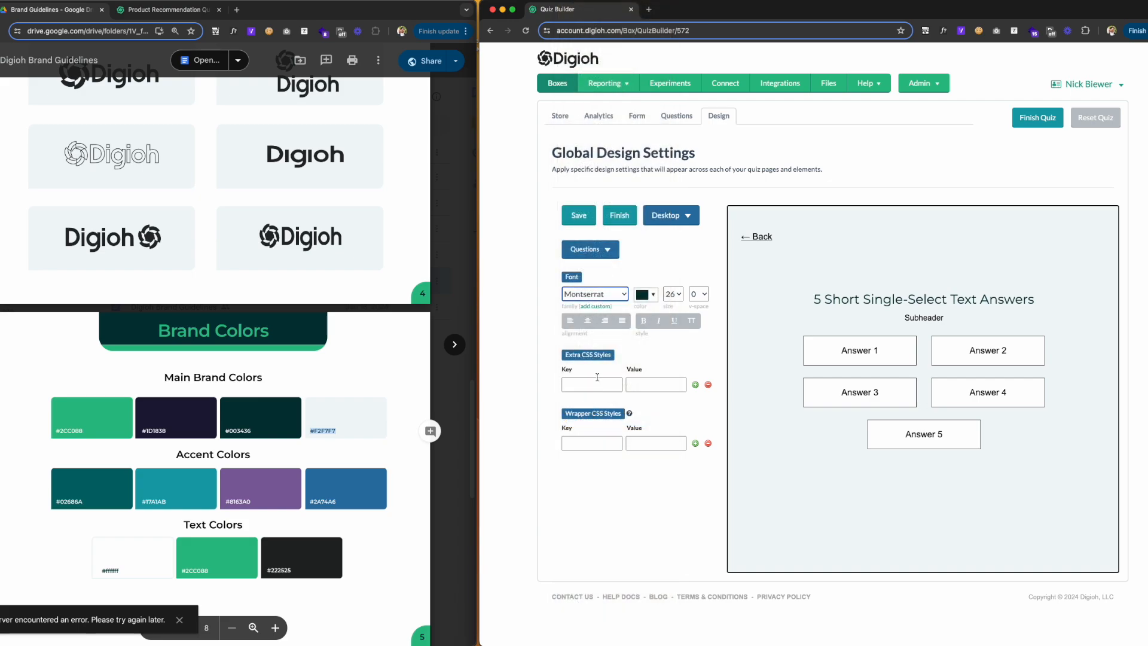
{"action": "left_click", "coordinate": [672, 294]}
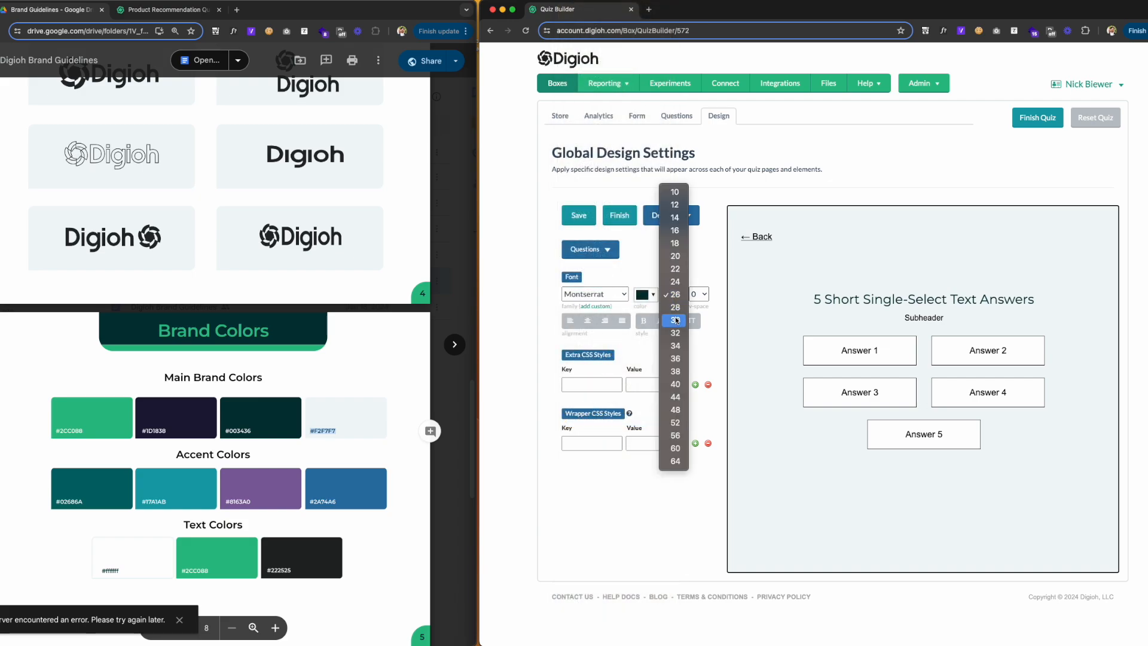
{"action": "left_click", "coordinate": [676, 308]}
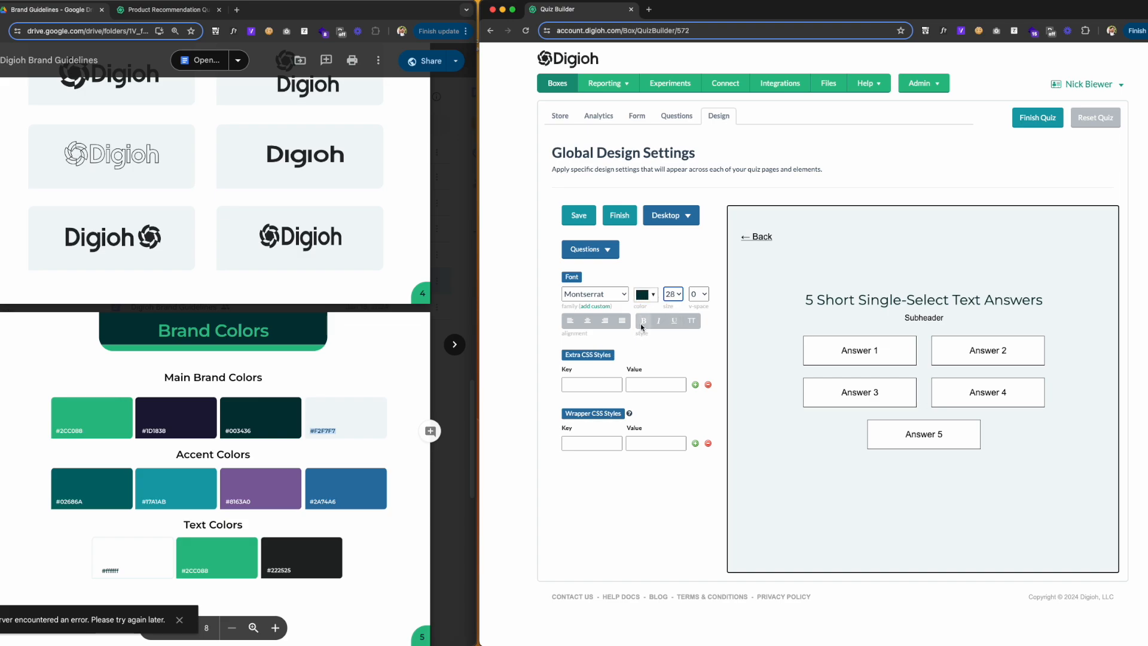
Try italic, underline and all-caps styling on the question text, and turn all three off again.
{"action": "left_click", "coordinate": [658, 320]}
{"action": "left_click", "coordinate": [676, 322]}
{"action": "left_click", "coordinate": [691, 321]}
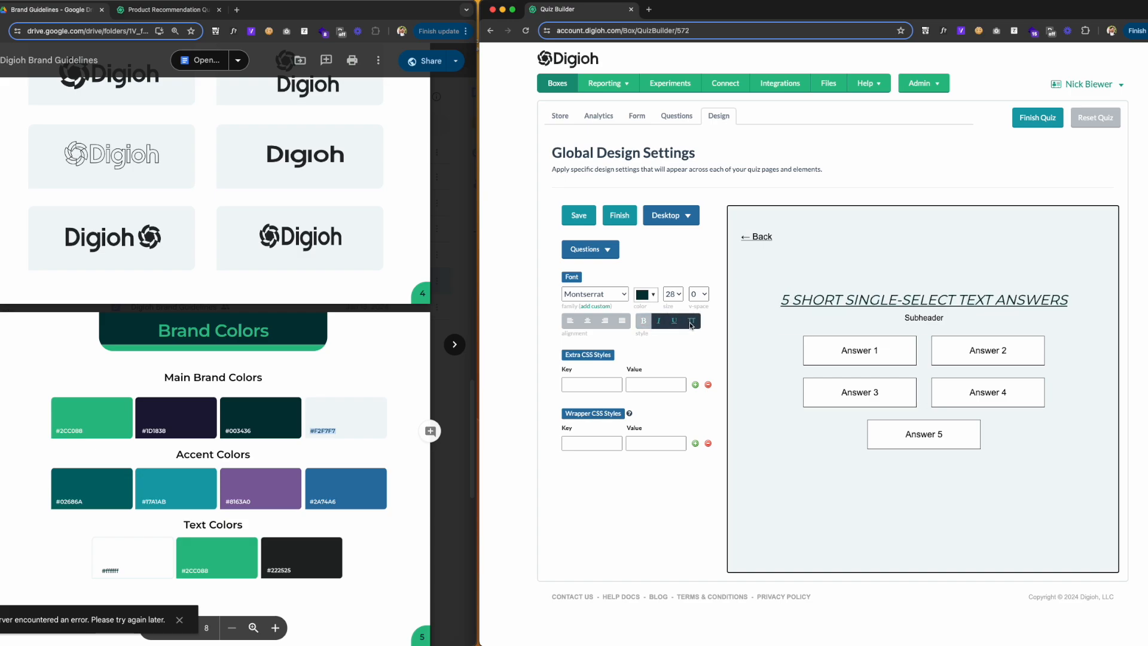
{"action": "left_click", "coordinate": [692, 321]}
{"action": "left_click", "coordinate": [675, 321]}
{"action": "left_click", "coordinate": [658, 321]}
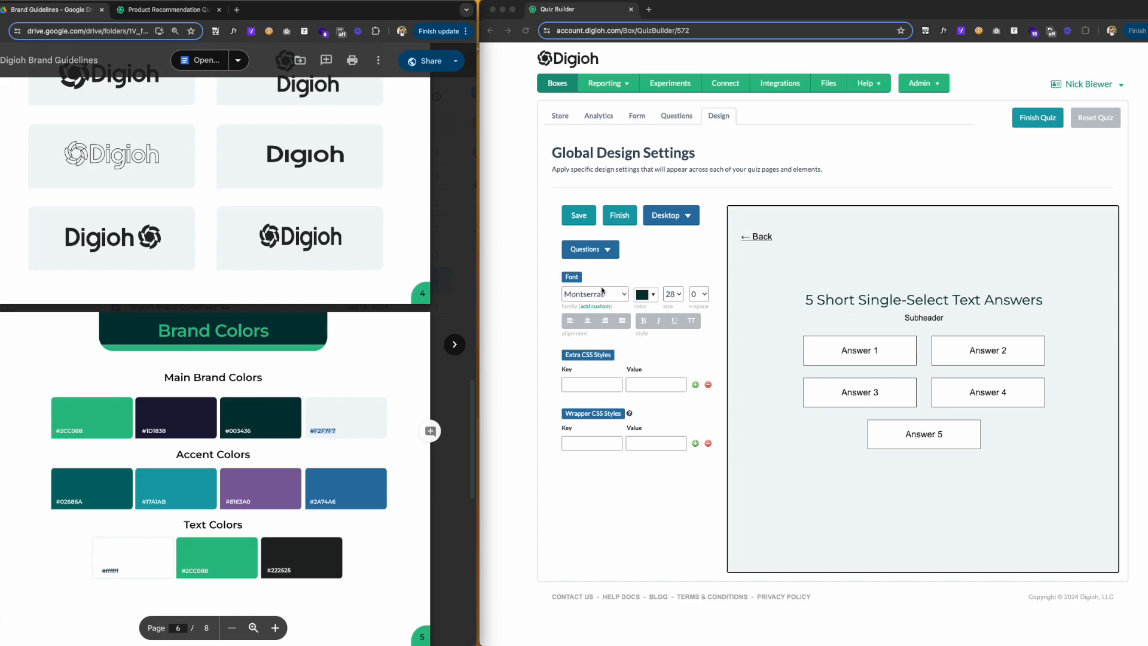
Try an extra CSS style of letter-spacing 2px on the question text, and remove it again.
{"action": "left_click", "coordinate": [587, 384]}
{"action": "left_click", "coordinate": [590, 388]}
{"action": "type", "text": "letter-spacing"}
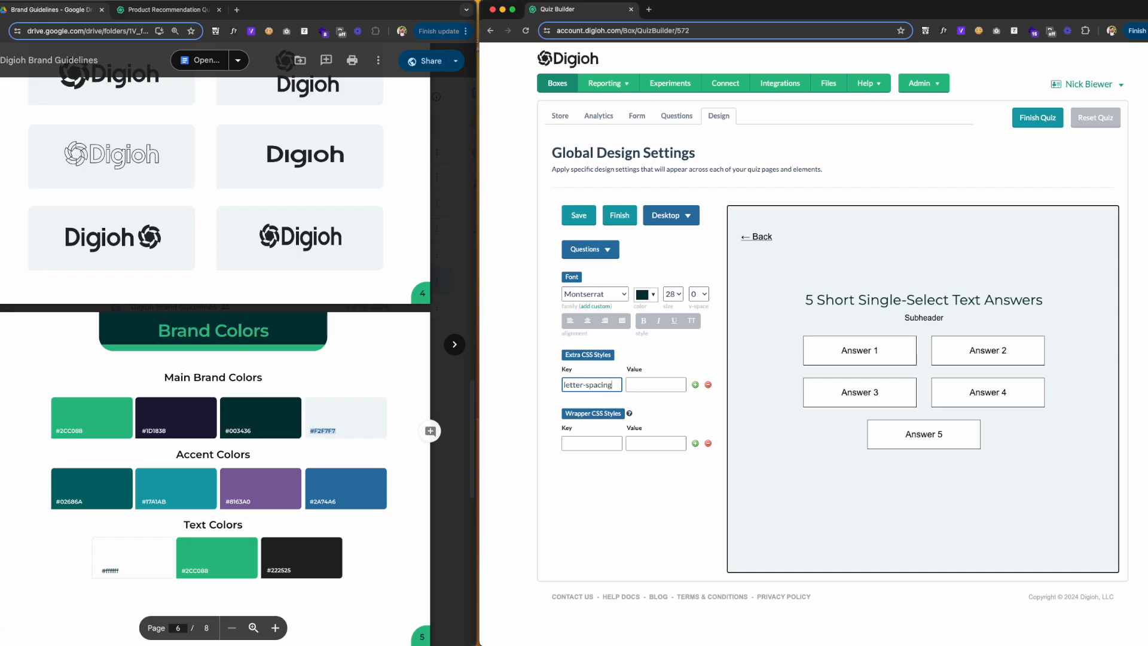
{"action": "key", "text": "Tab"}
{"action": "type", "text": "2px"}
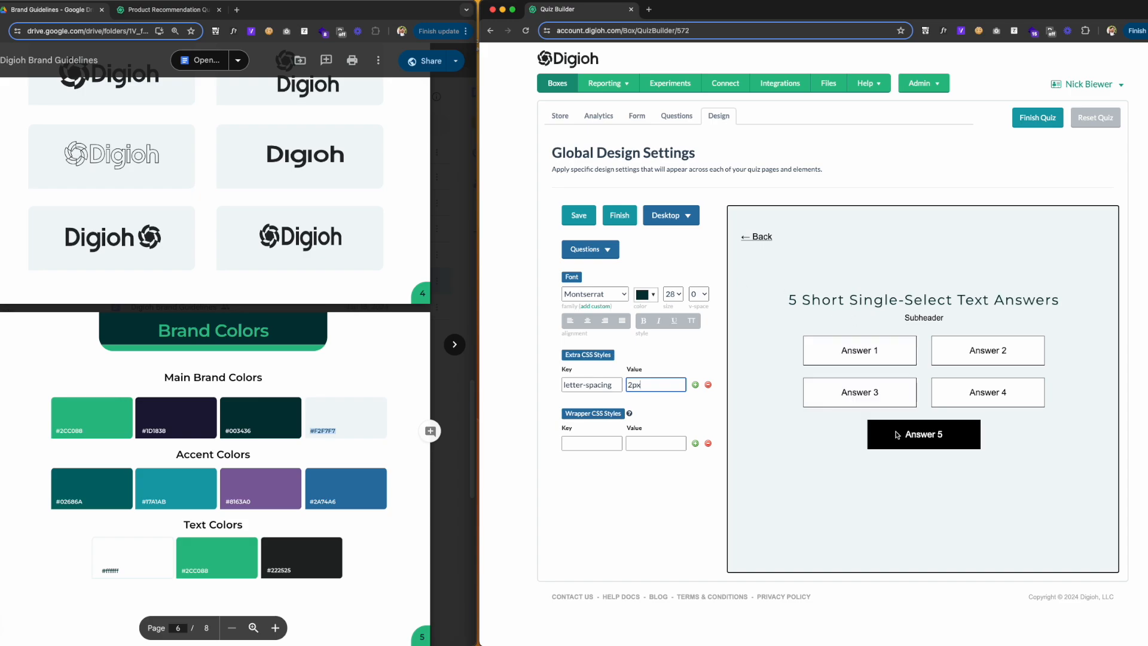
{"action": "left_click", "coordinate": [707, 385]}
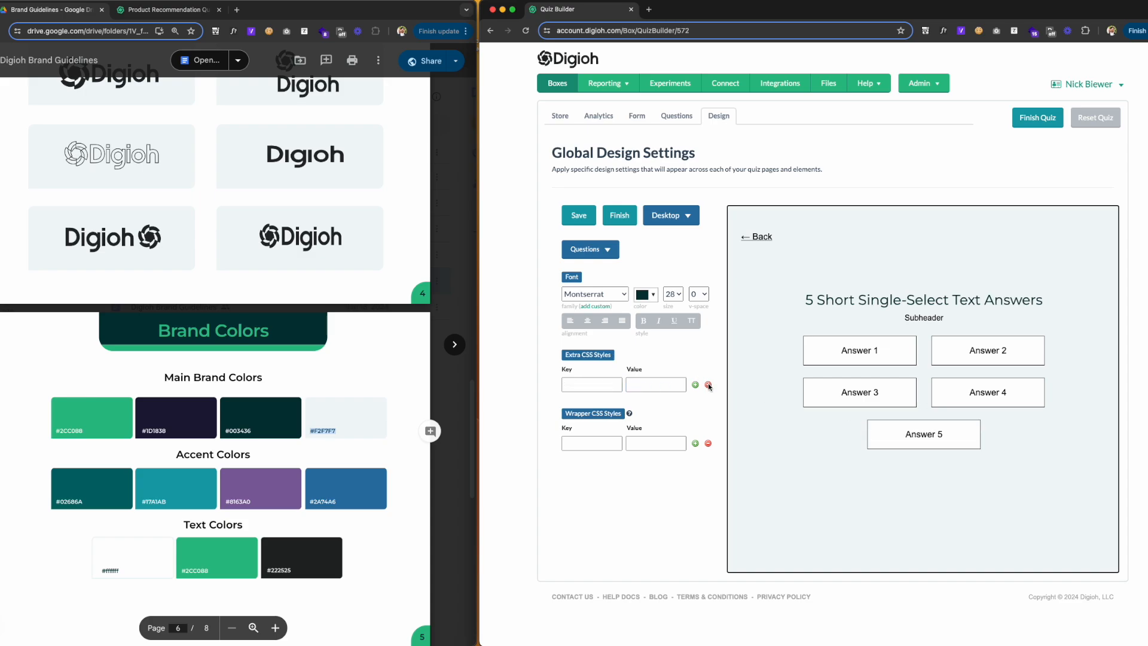
Set the Subheader element's font family to Montserrat and its font size to 18.
{"action": "left_click", "coordinate": [599, 249]}
{"action": "left_click", "coordinate": [599, 309]}
{"action": "left_click", "coordinate": [598, 293]}
{"action": "scroll", "coordinate": [620, 588], "scroll_direction": "down", "scroll_amount": 3}
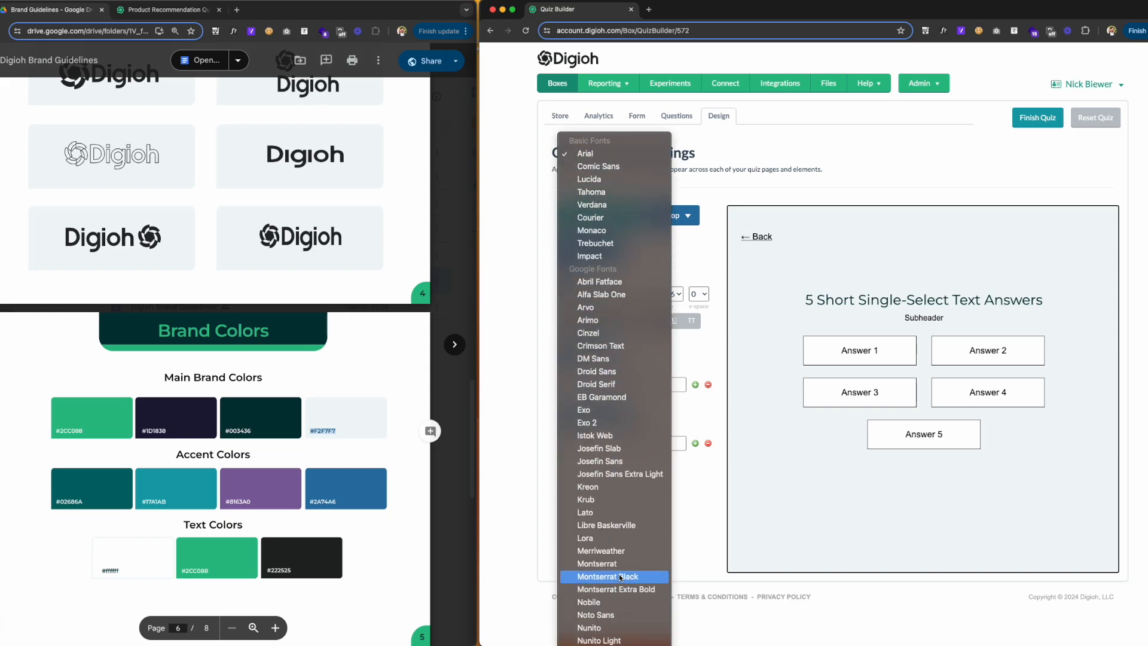
{"action": "left_click", "coordinate": [598, 556]}
{"action": "left_click", "coordinate": [675, 294]}
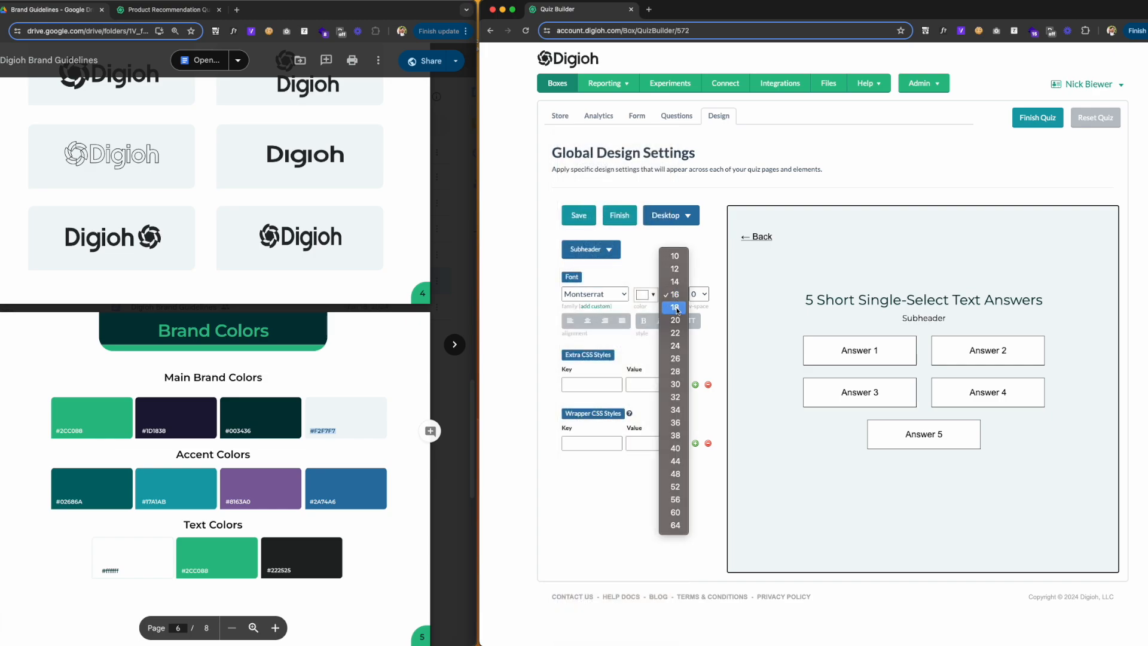
{"action": "left_click", "coordinate": [675, 308]}
{"action": "left_click_drag", "start_coordinate": [933, 320], "coordinate": [916, 321]}
{"action": "left_click", "coordinate": [841, 321]}
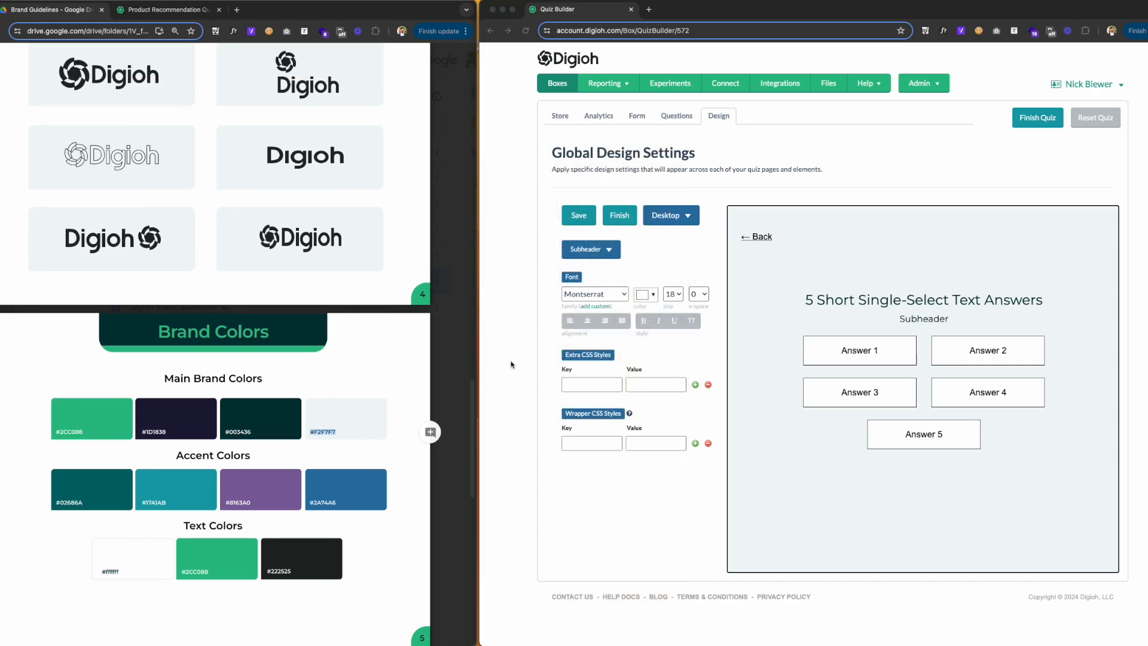
Set the hover background color of All Buttons (Inherited Base Styles) to the brand green #2cc088.
{"action": "left_click", "coordinate": [601, 253]}
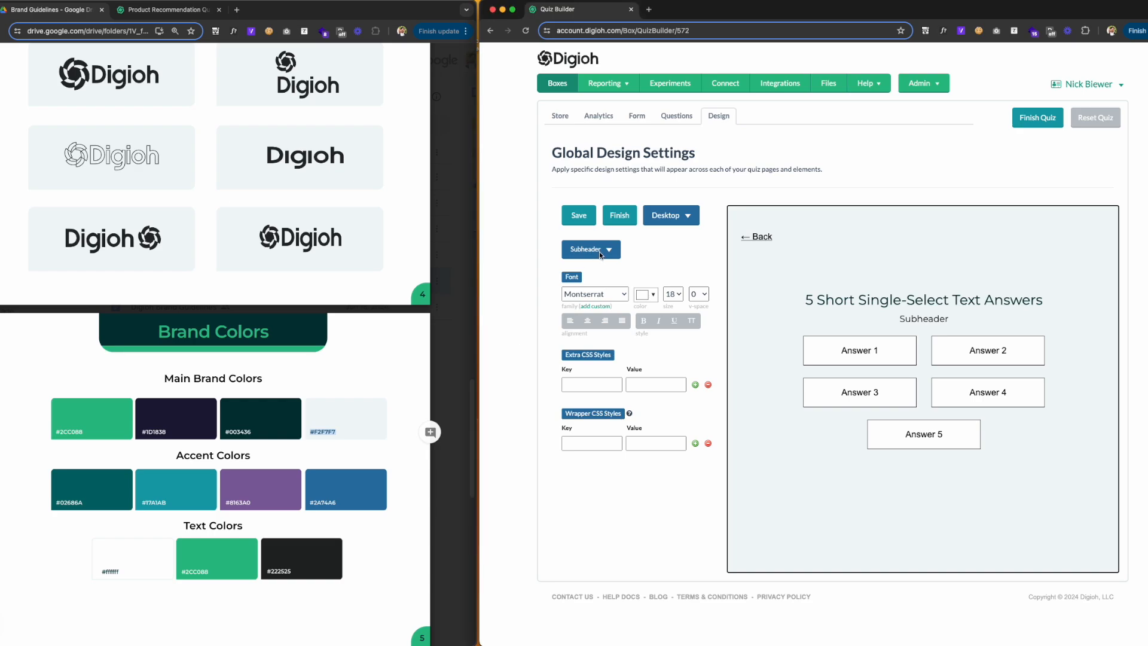
{"action": "left_click", "coordinate": [600, 251]}
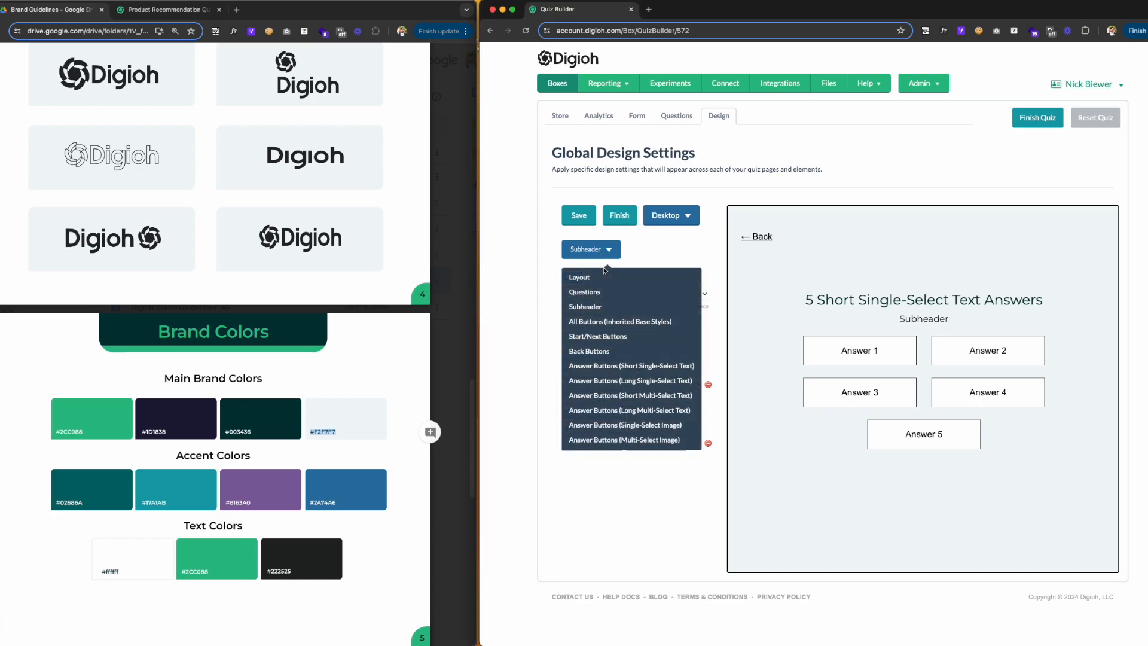
{"action": "left_click", "coordinate": [601, 321]}
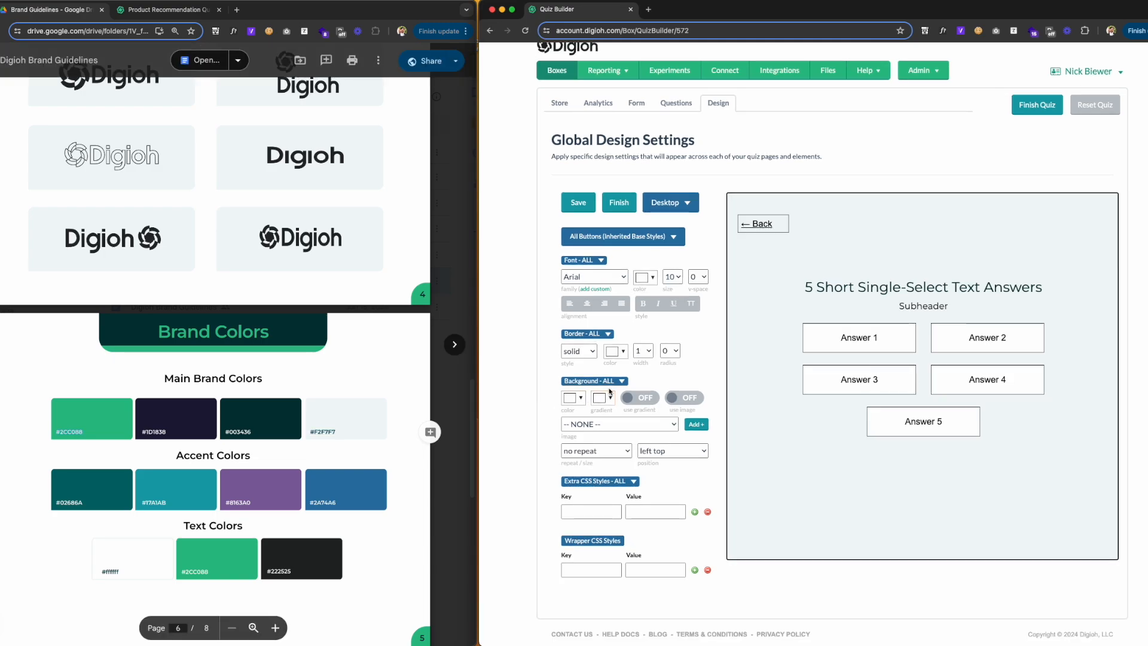
{"action": "left_click", "coordinate": [614, 382]}
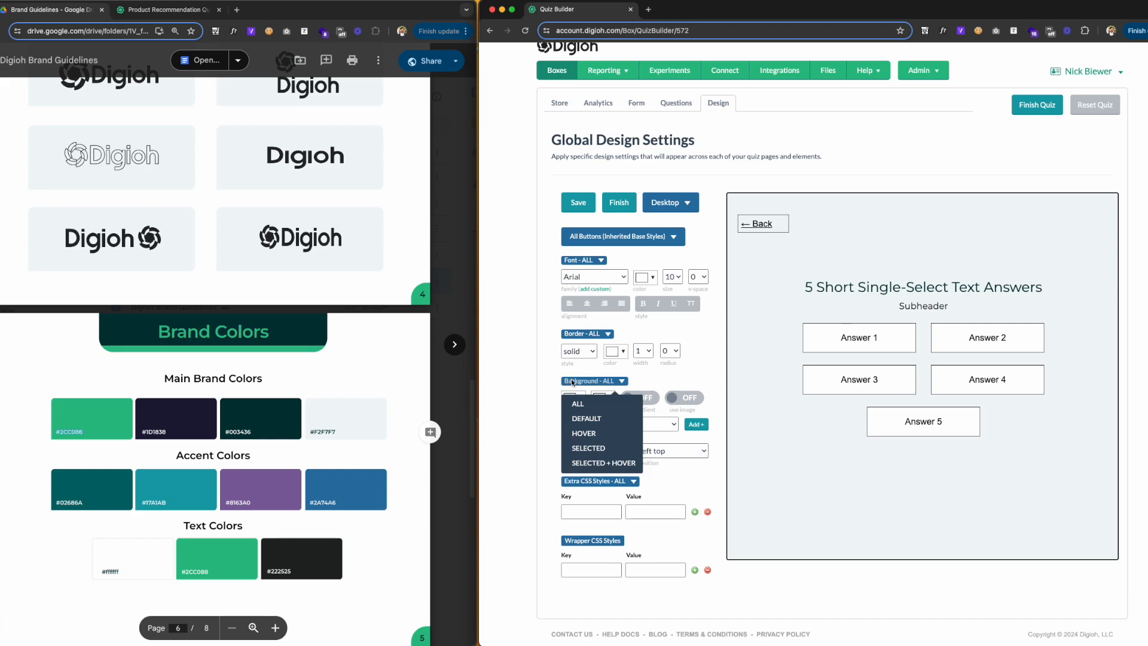
{"action": "left_click", "coordinate": [583, 433]}
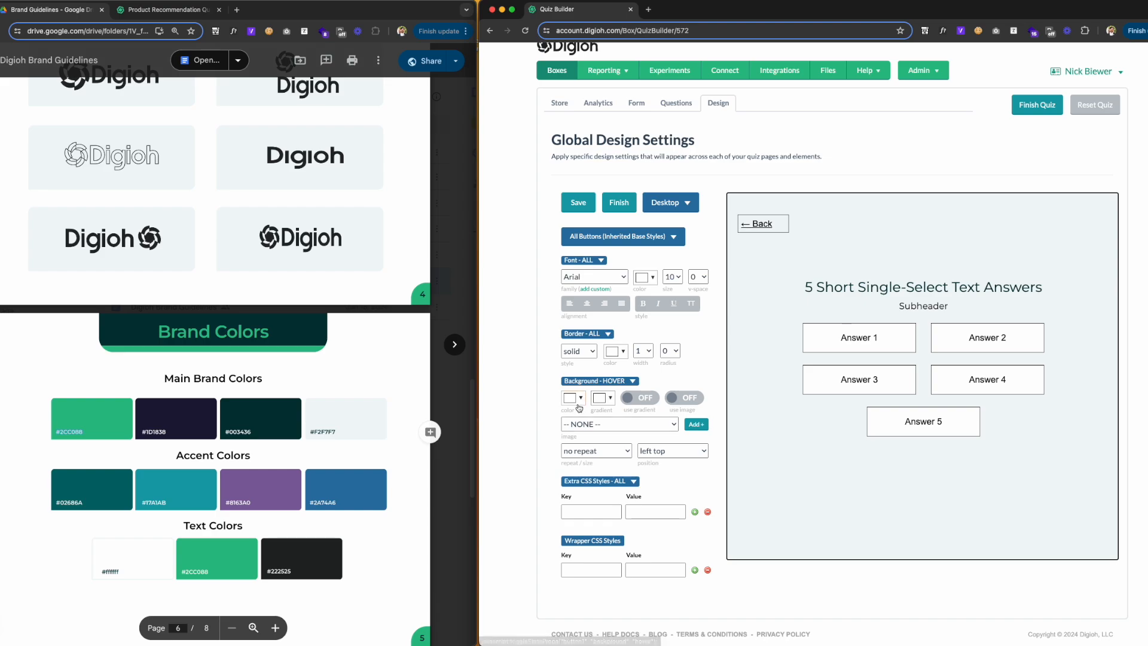
{"action": "left_click", "coordinate": [88, 434]}
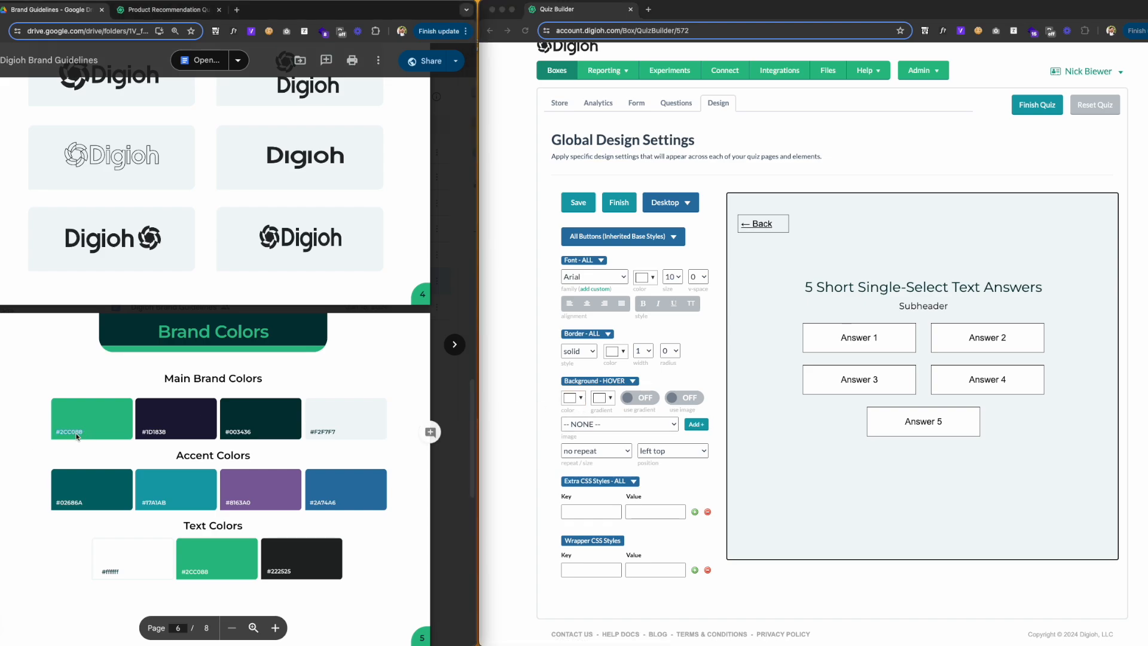
{"action": "left_click", "coordinate": [571, 398]}
{"action": "left_click", "coordinate": [570, 399]}
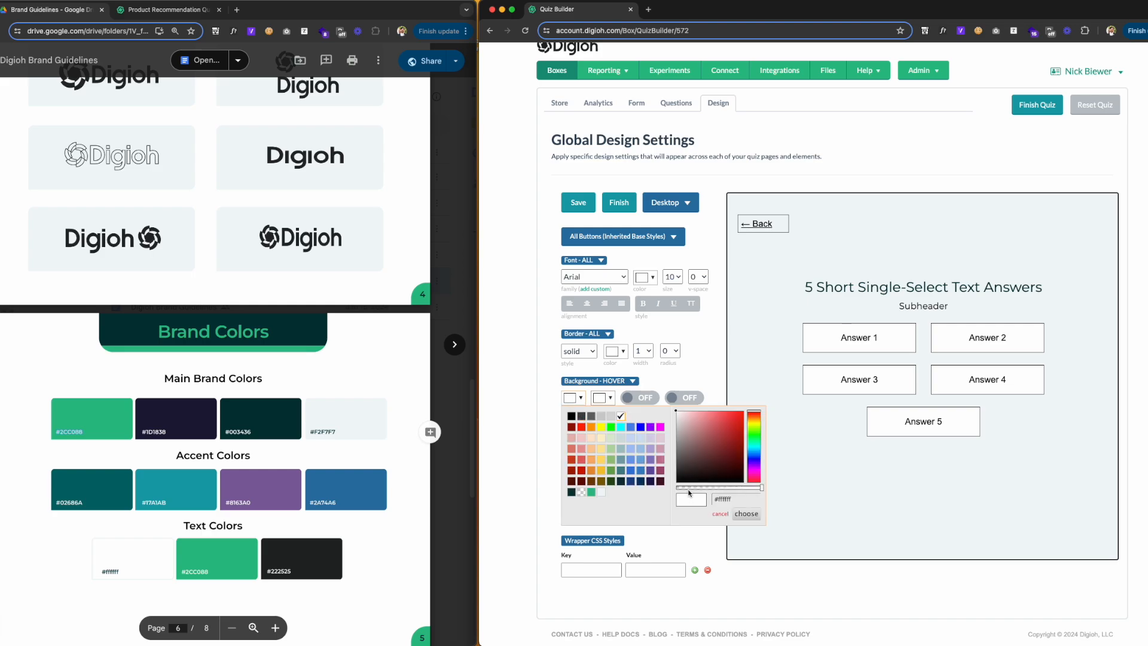
{"action": "left_click_drag", "start_coordinate": [751, 502], "coordinate": [688, 500]}
{"action": "type", "text": "#2cc088"}
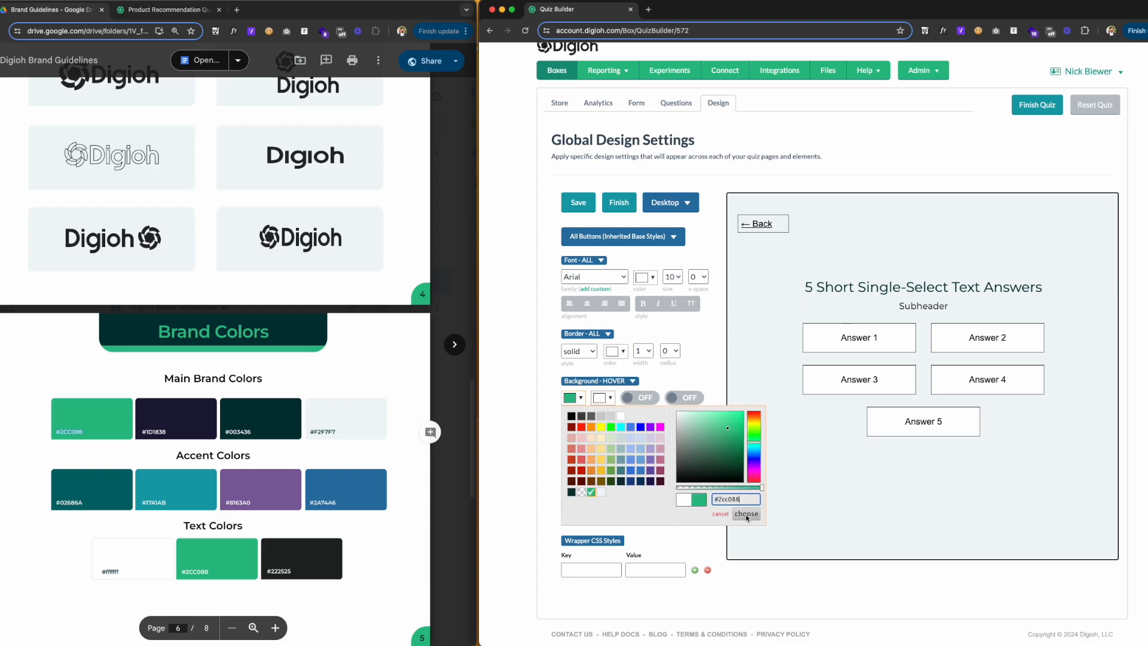
{"action": "left_click", "coordinate": [743, 514]}
Apply the same green #2cc088 as background color for the base buttons' Selected and Selected + Hover states.
{"action": "left_click", "coordinate": [602, 383]}
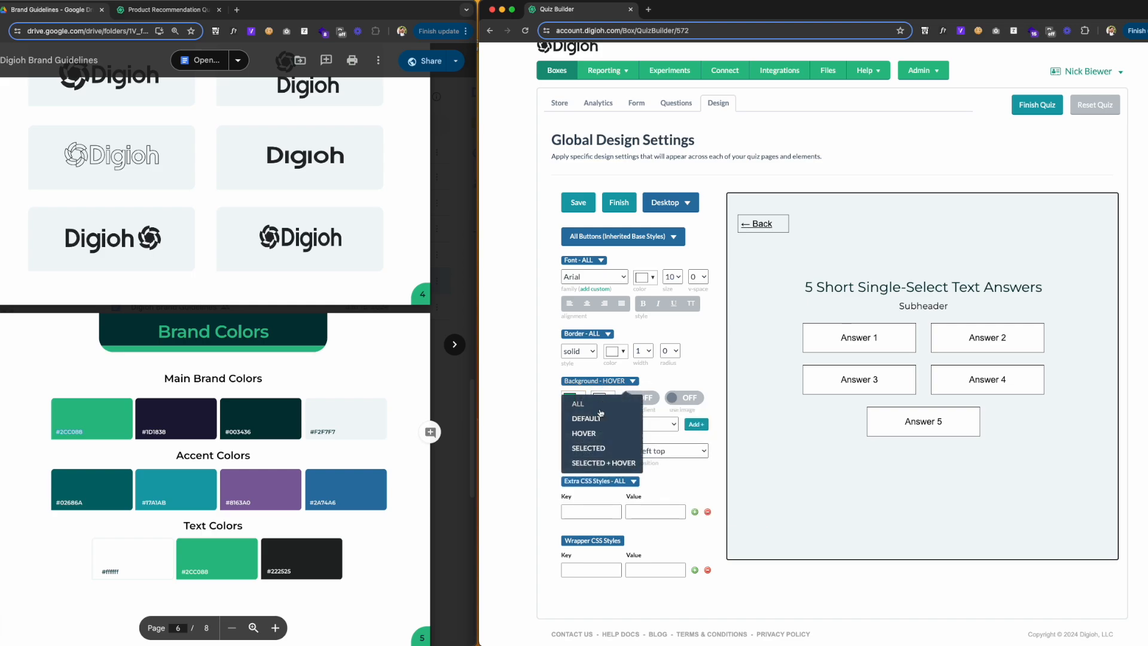
{"action": "left_click", "coordinate": [601, 449]}
{"action": "left_click", "coordinate": [570, 398]}
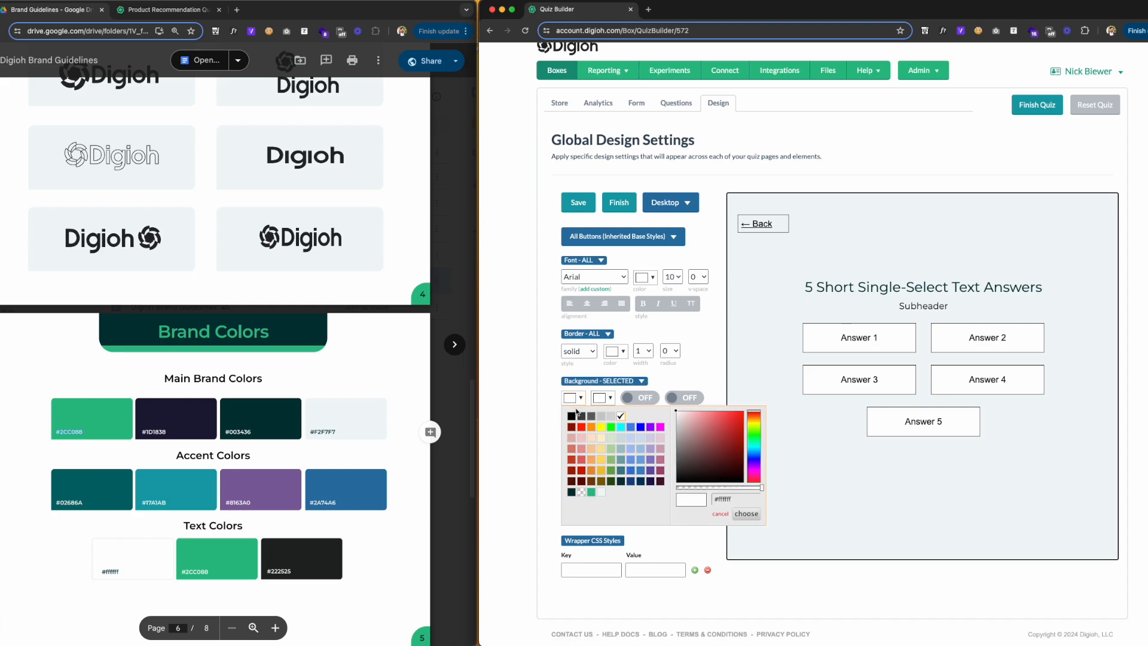
{"action": "left_click", "coordinate": [590, 493]}
{"action": "left_click", "coordinate": [605, 381]}
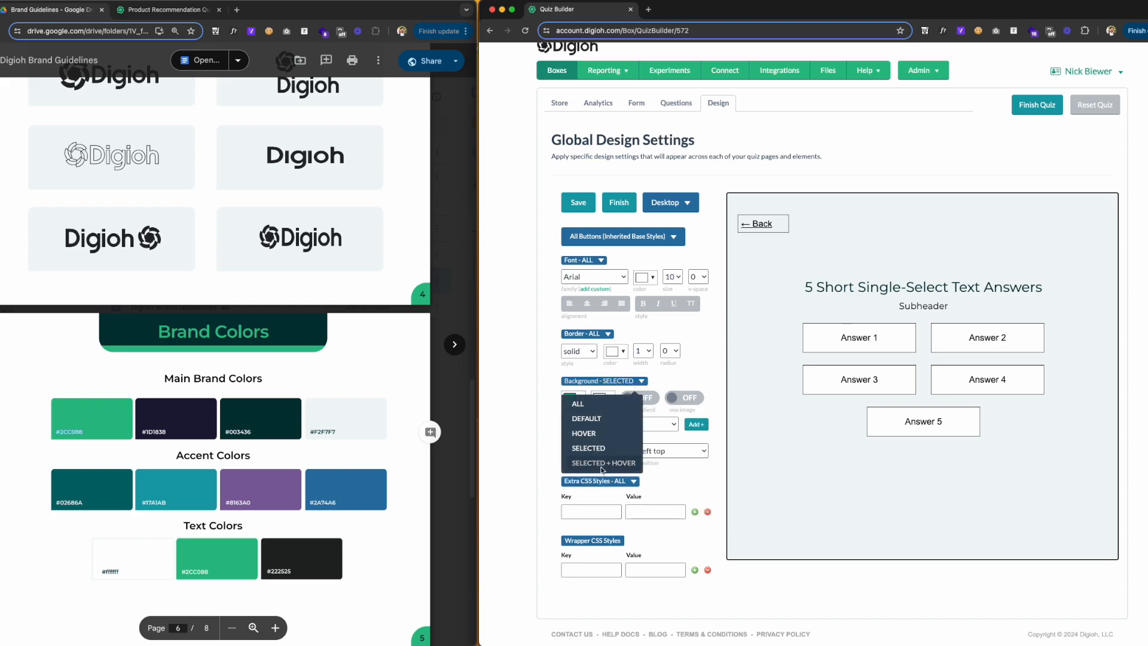
{"action": "left_click", "coordinate": [602, 463]}
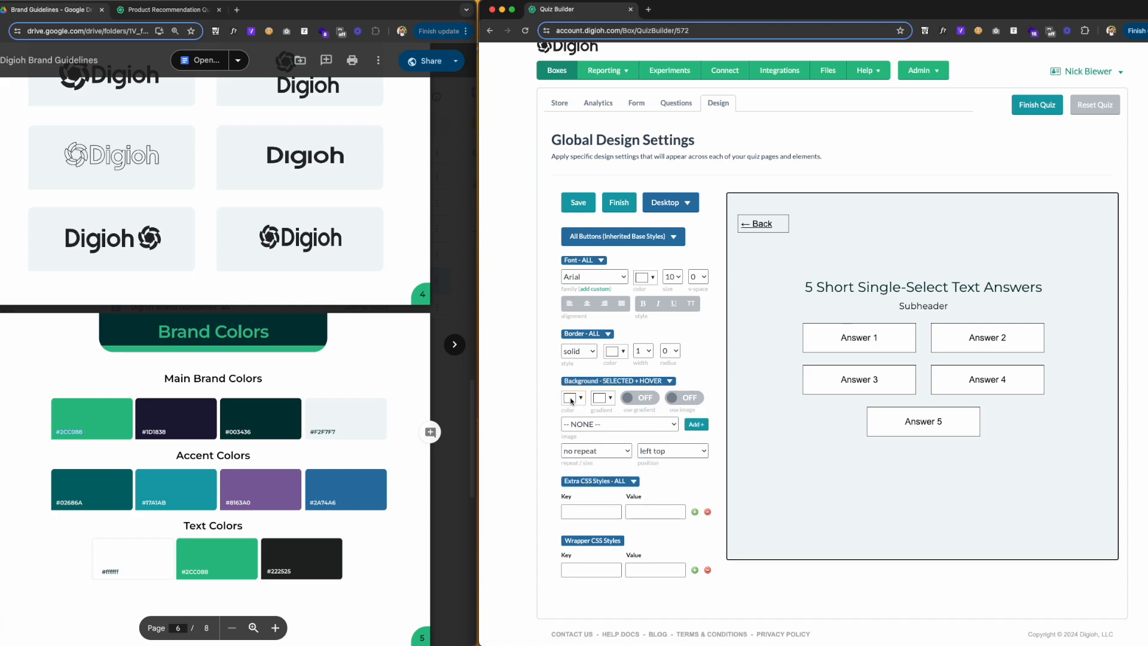
{"action": "left_click", "coordinate": [571, 398]}
{"action": "left_click", "coordinate": [589, 493]}
Set the base buttons' Hover border color to the brand green and check the Selected and Selected + Hover border states.
{"action": "left_click", "coordinate": [586, 334]}
{"action": "left_click", "coordinate": [590, 385]}
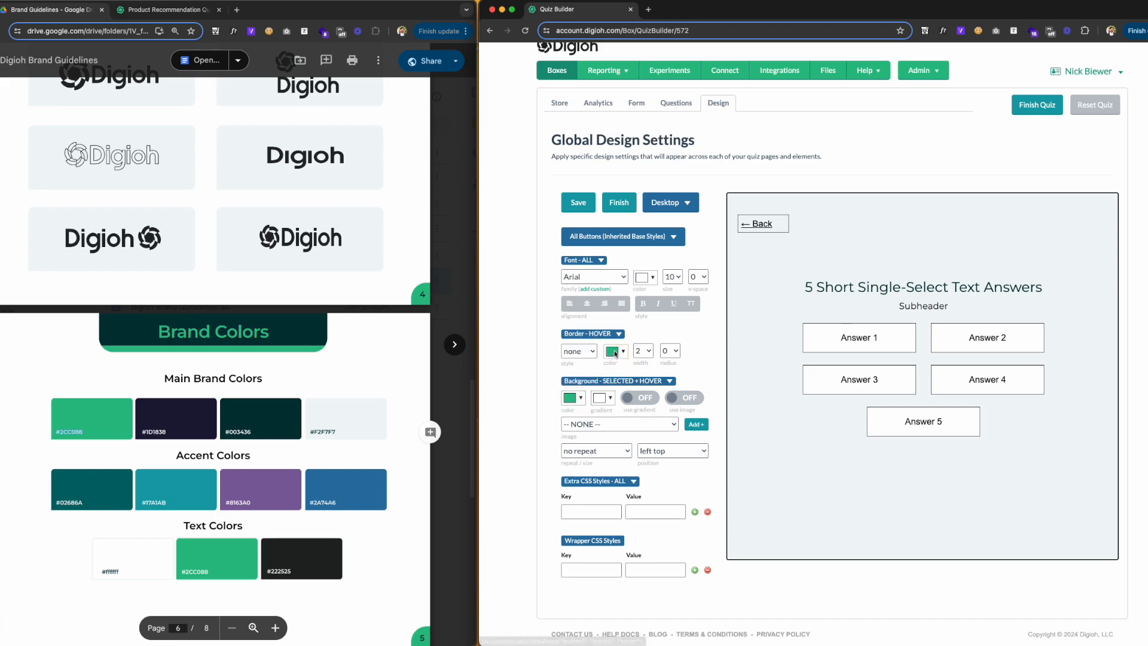
{"action": "left_click", "coordinate": [614, 351]}
{"action": "left_click", "coordinate": [633, 447]}
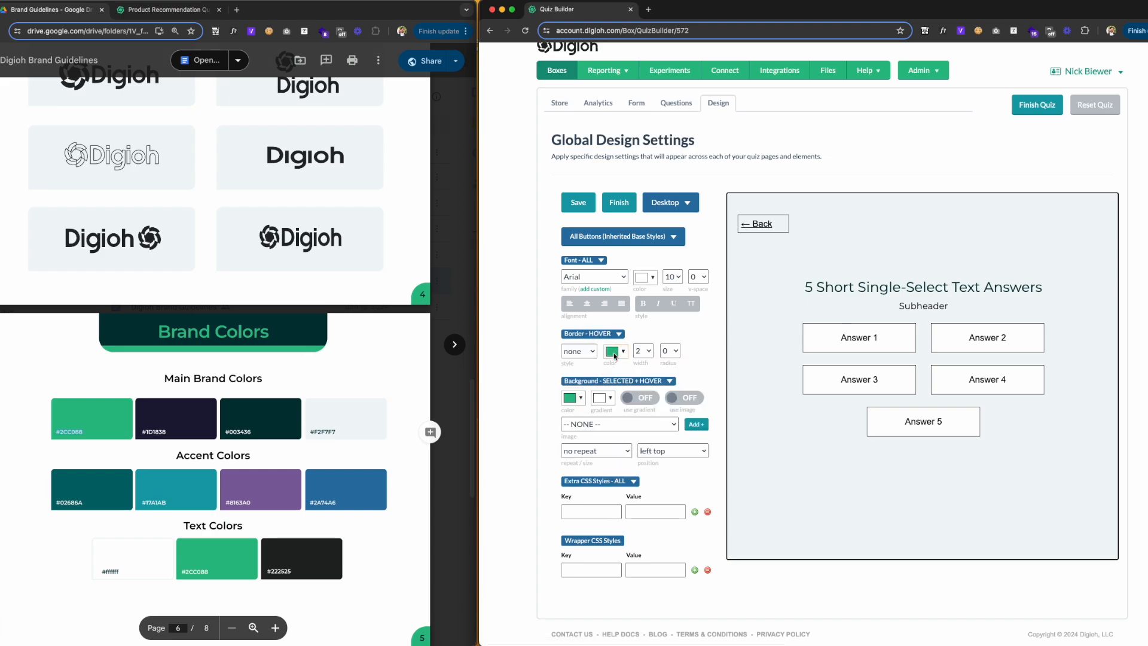
{"action": "left_click", "coordinate": [602, 335]}
{"action": "left_click", "coordinate": [605, 401]}
{"action": "left_click", "coordinate": [598, 334]}
{"action": "left_click", "coordinate": [604, 415]}
Set the base buttons' border for all states to width 2 and radius 6.
{"action": "left_click", "coordinate": [616, 334]}
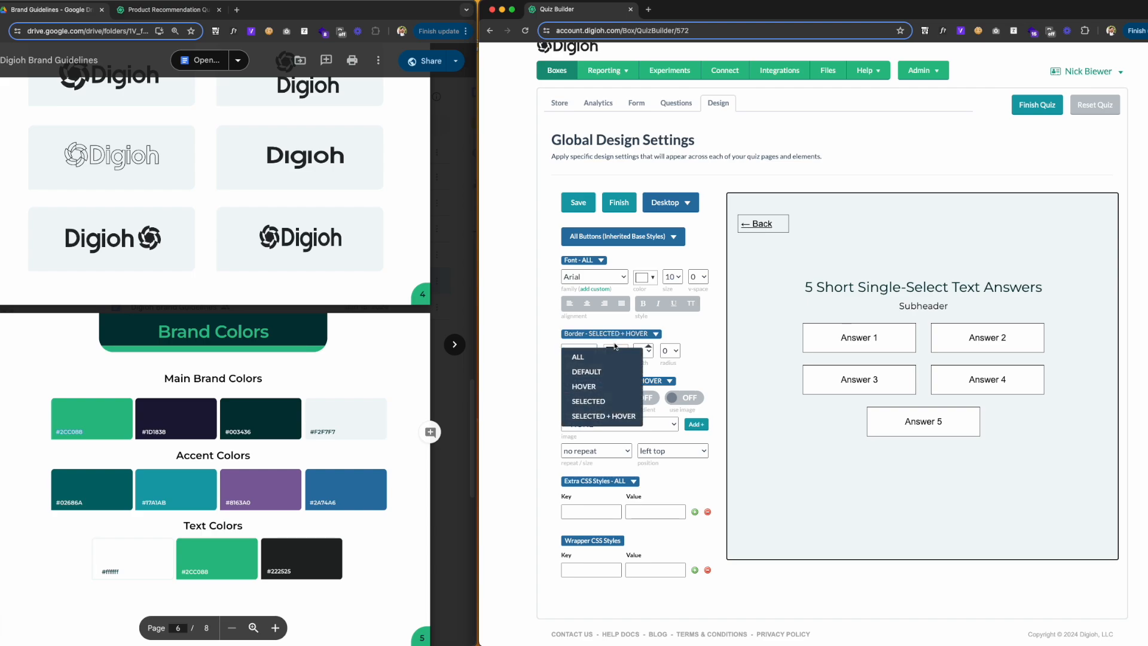
{"action": "left_click", "coordinate": [614, 357]}
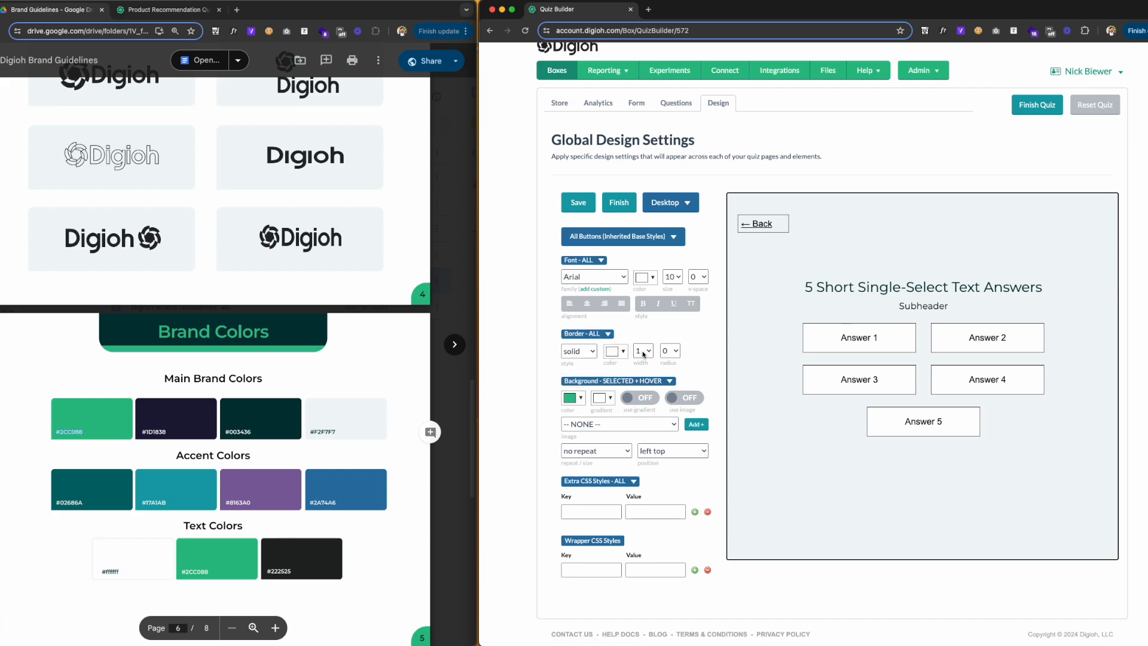
{"action": "left_click", "coordinate": [643, 354]}
{"action": "left_click", "coordinate": [645, 361]}
{"action": "left_click", "coordinate": [670, 353]}
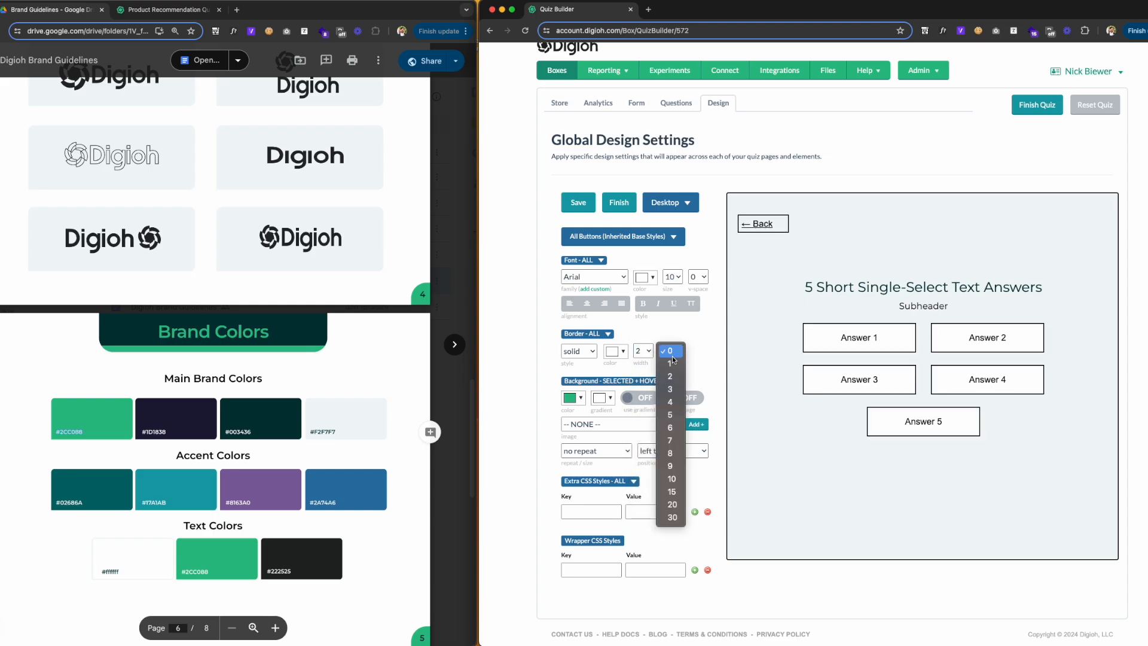
{"action": "left_click", "coordinate": [670, 428]}
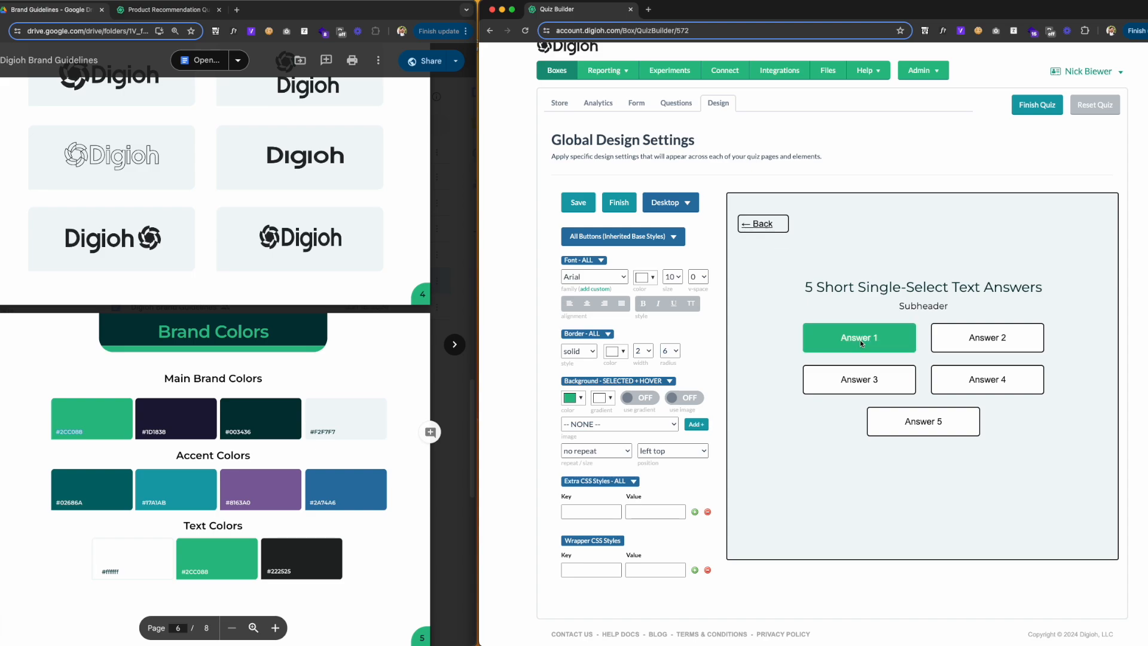
Select Answers 1 and 3 in the Start/Next Buttons preview and set that element's background for all states to the brand green.
{"action": "scroll", "coordinate": [765, 352], "scroll_direction": "up", "scroll_amount": 1}
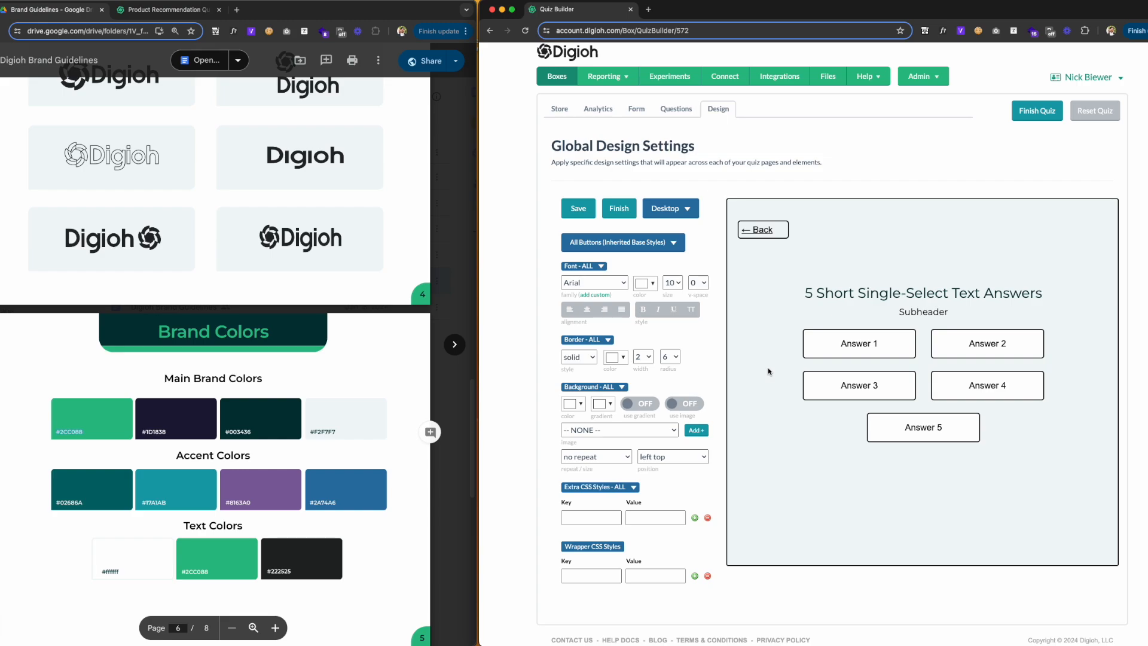
{"action": "left_click", "coordinate": [655, 244]}
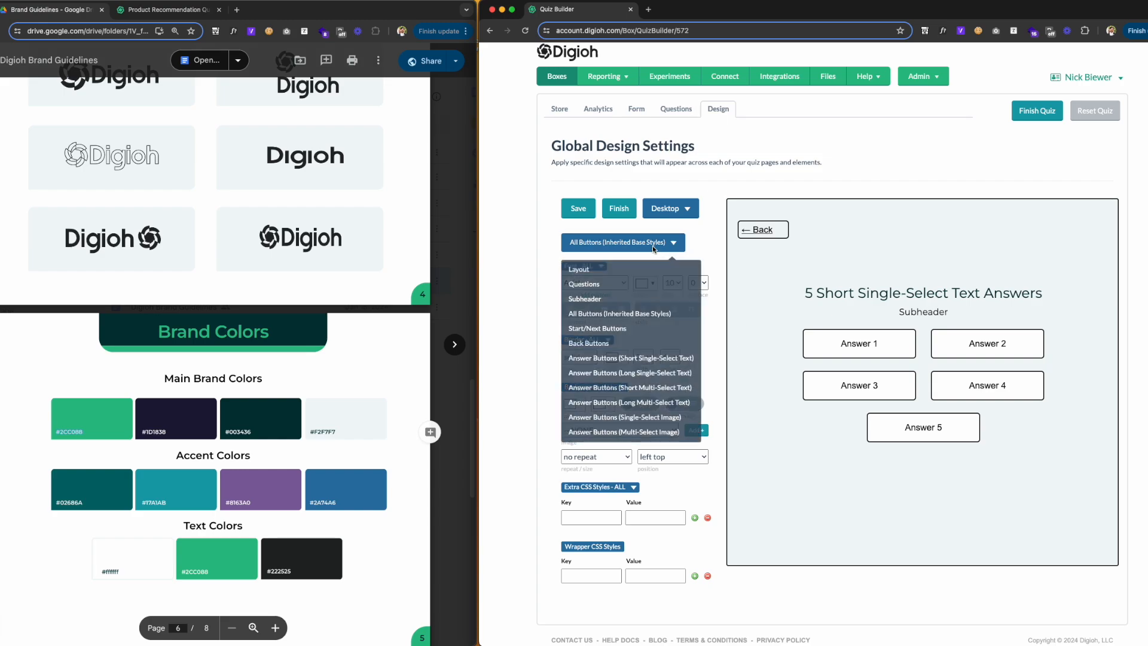
{"action": "left_click", "coordinate": [614, 337]}
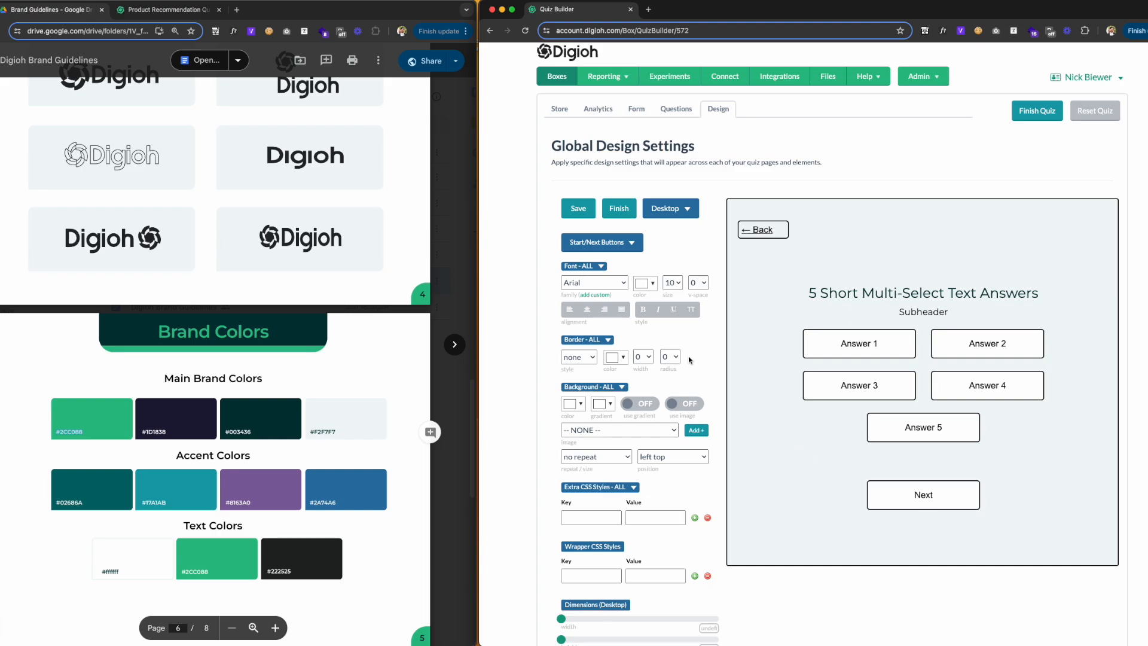
{"action": "left_click", "coordinate": [841, 352]}
{"action": "left_click", "coordinate": [843, 383]}
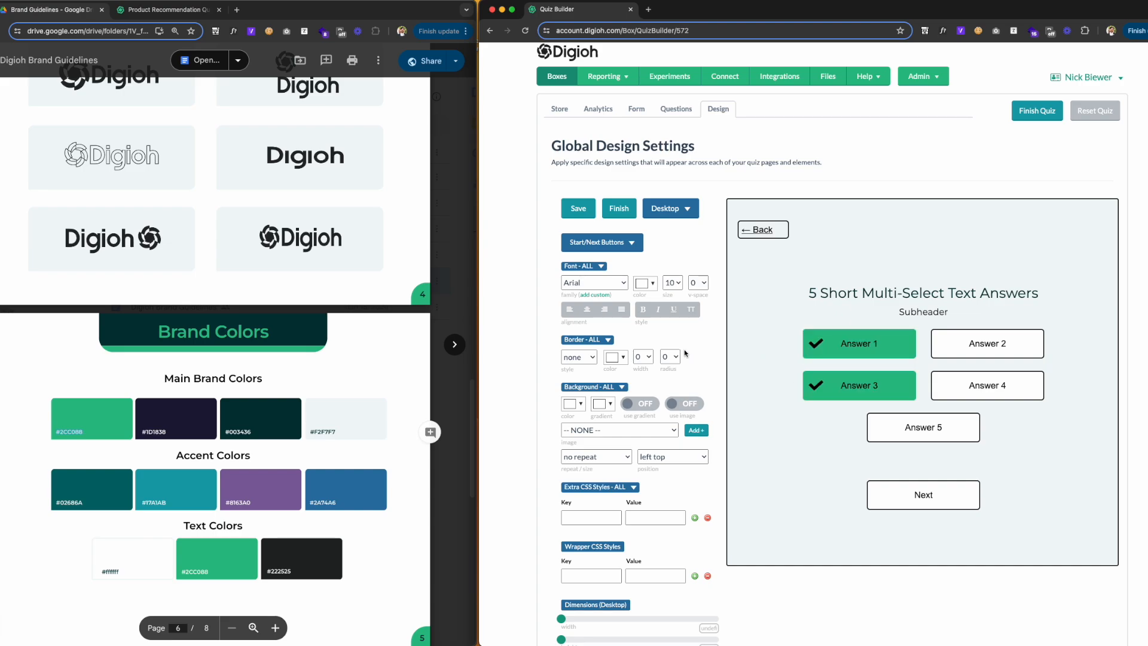
{"action": "left_click", "coordinate": [575, 404]}
{"action": "left_click", "coordinate": [591, 498]}
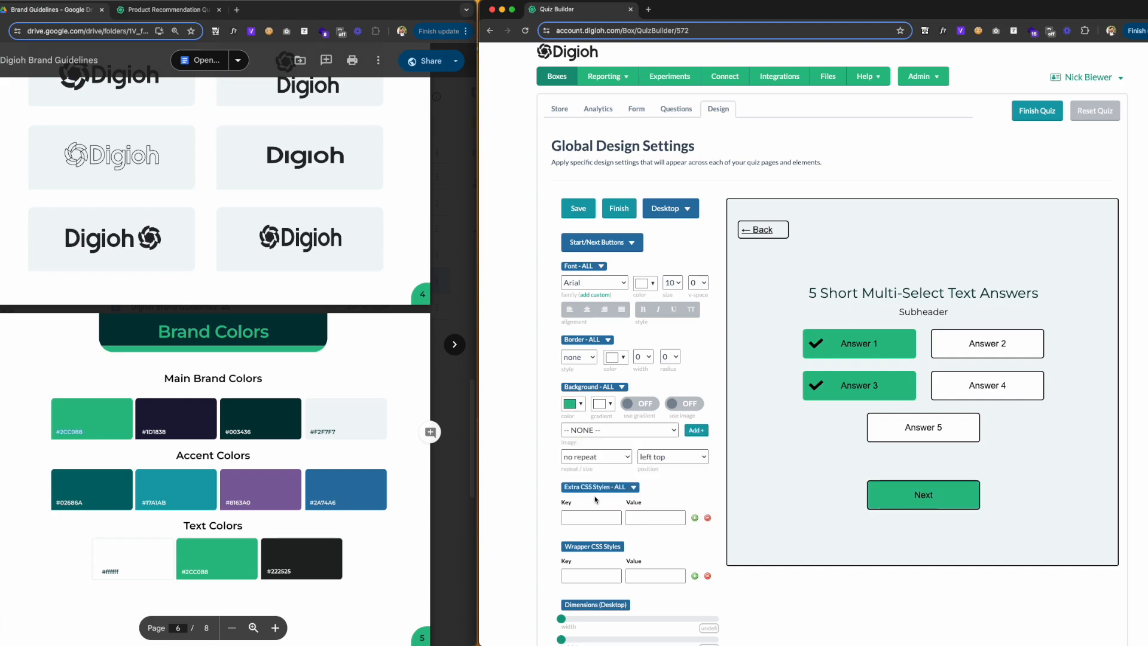
Give the Start/Next Buttons a solid brand-green border with width 1 and radius 6 for all states.
{"action": "left_click", "coordinate": [591, 360]}
{"action": "left_click", "coordinate": [622, 359]}
{"action": "left_click", "coordinate": [621, 359]}
{"action": "left_click", "coordinate": [632, 453]}
{"action": "left_click", "coordinate": [650, 359]}
{"action": "left_click", "coordinate": [651, 370]}
{"action": "left_click", "coordinate": [670, 357]}
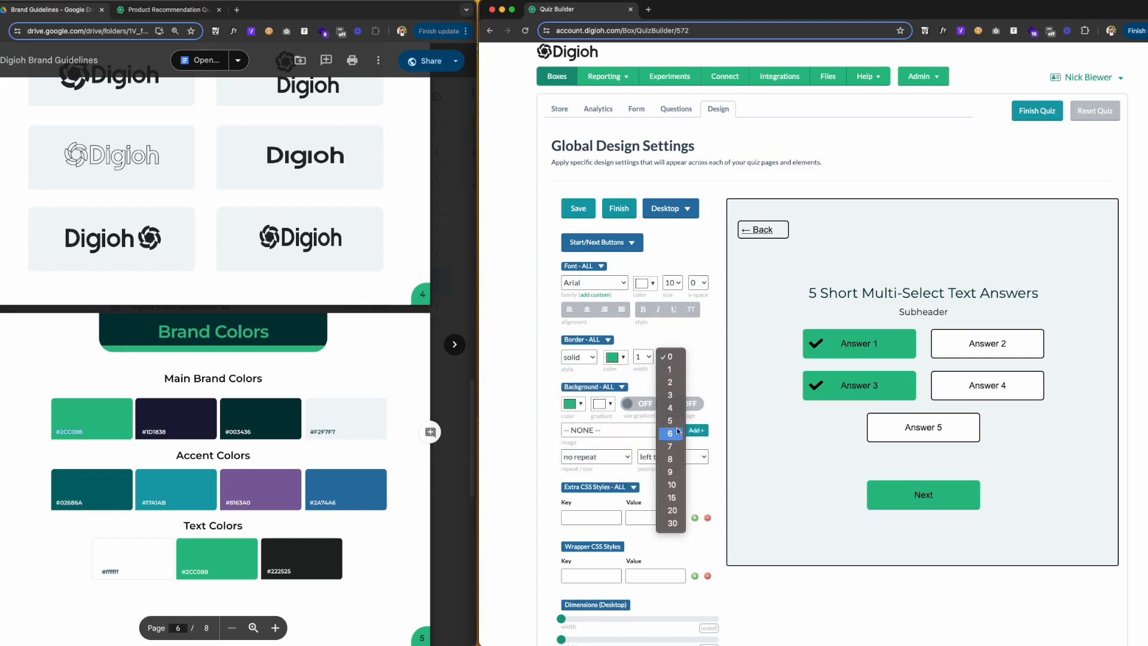
{"action": "left_click", "coordinate": [670, 434]}
Set the Start/Next Buttons' font color to white for all states.
{"action": "scroll", "coordinate": [597, 416], "scroll_direction": "down", "scroll_amount": 1}
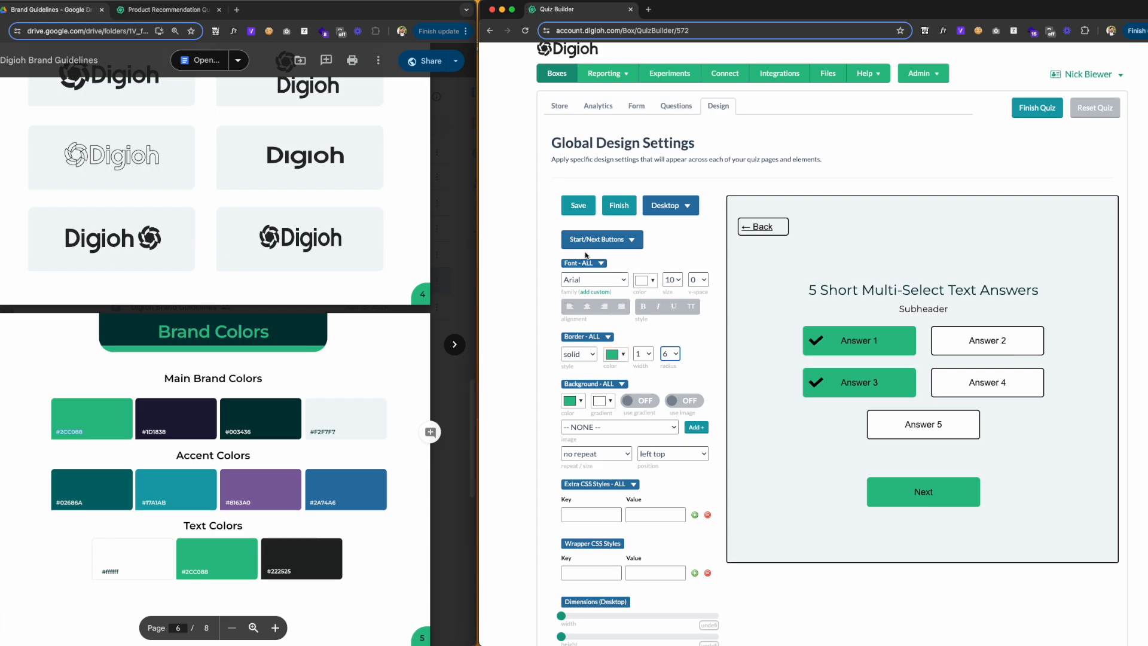
{"action": "left_click", "coordinate": [648, 283]}
{"action": "left_click", "coordinate": [682, 299]}
{"action": "left_click", "coordinate": [647, 280]}
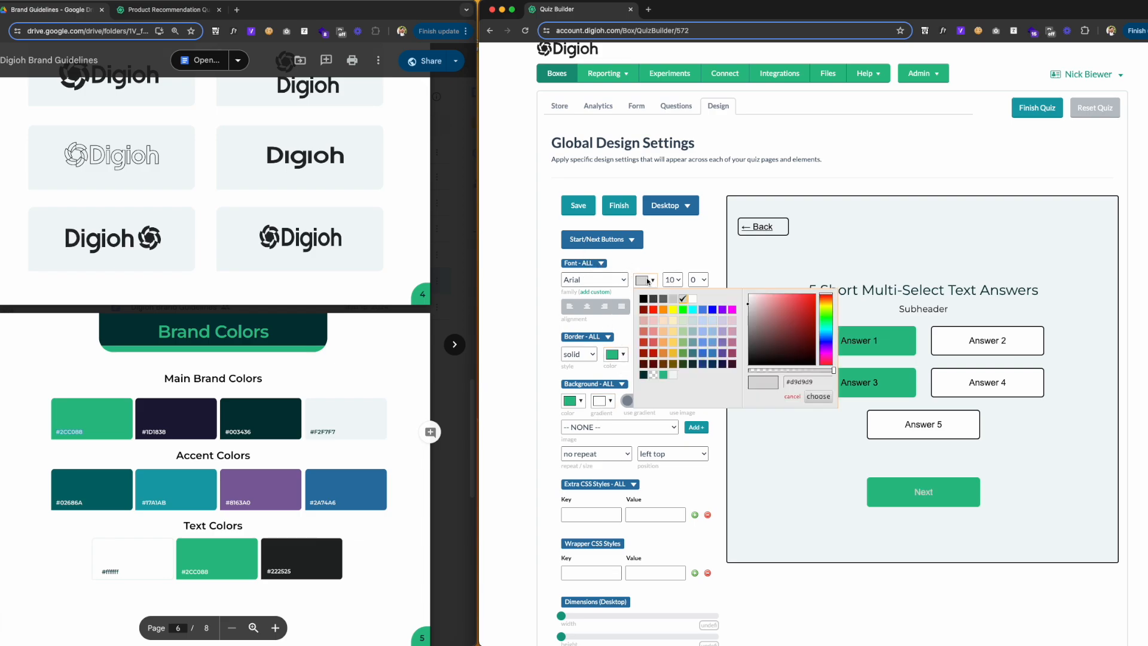
{"action": "left_click", "coordinate": [691, 299]}
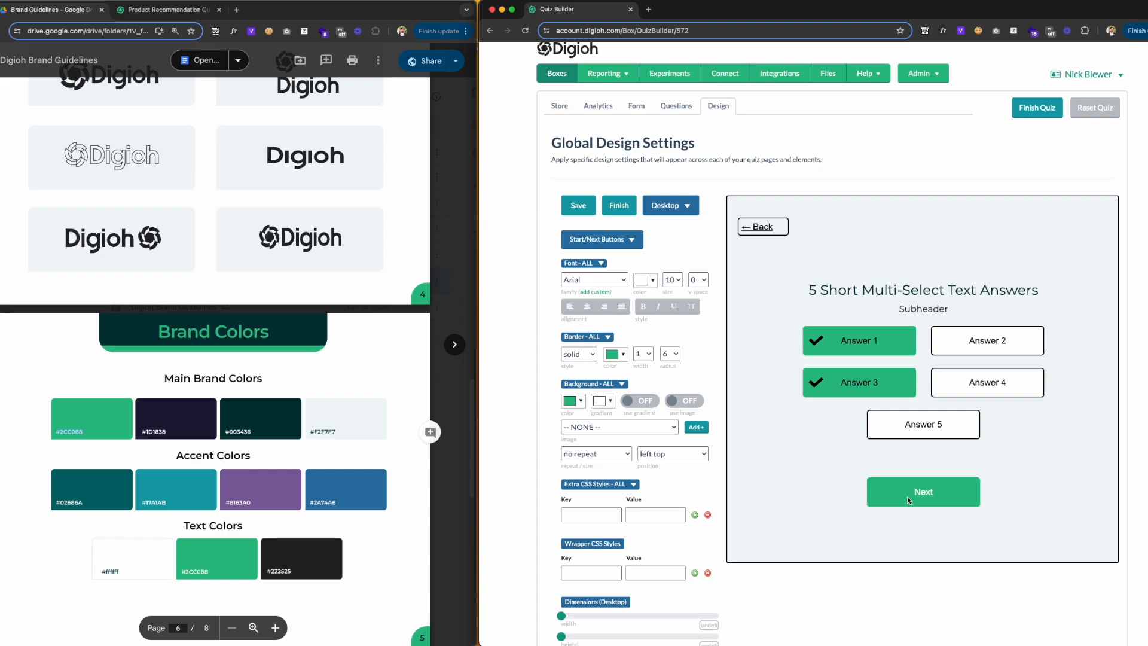
Set the Start/Next Buttons' hover background to a darker shade of the brand green and save the design settings.
{"action": "scroll", "coordinate": [596, 383], "scroll_direction": "up", "scroll_amount": 1}
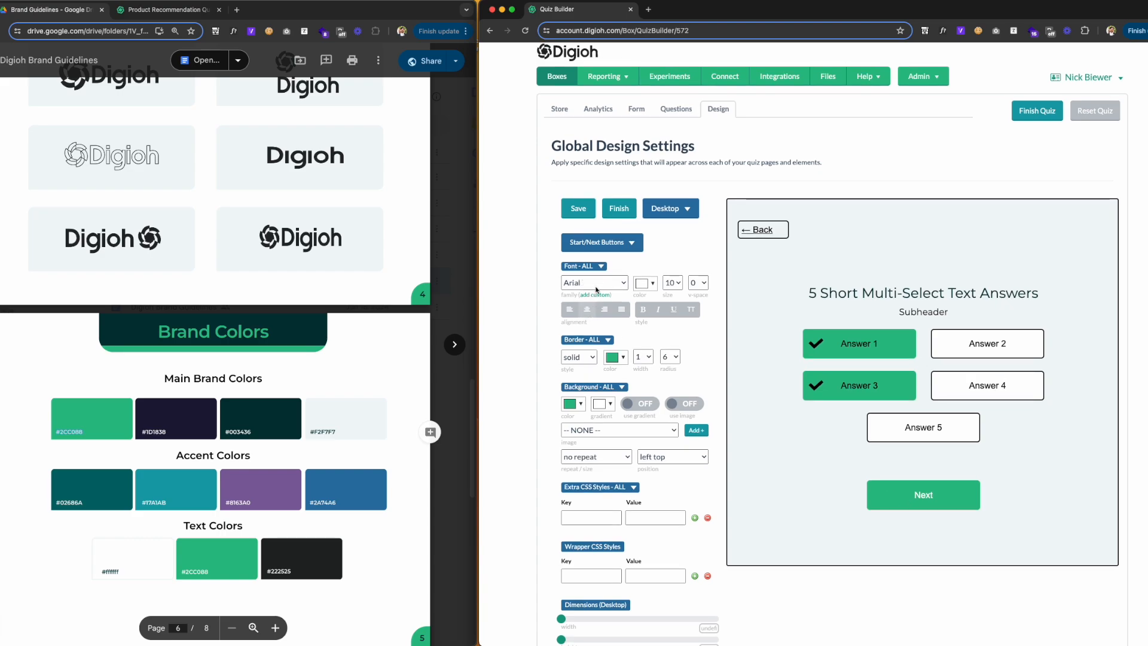
{"action": "left_click", "coordinate": [592, 390]}
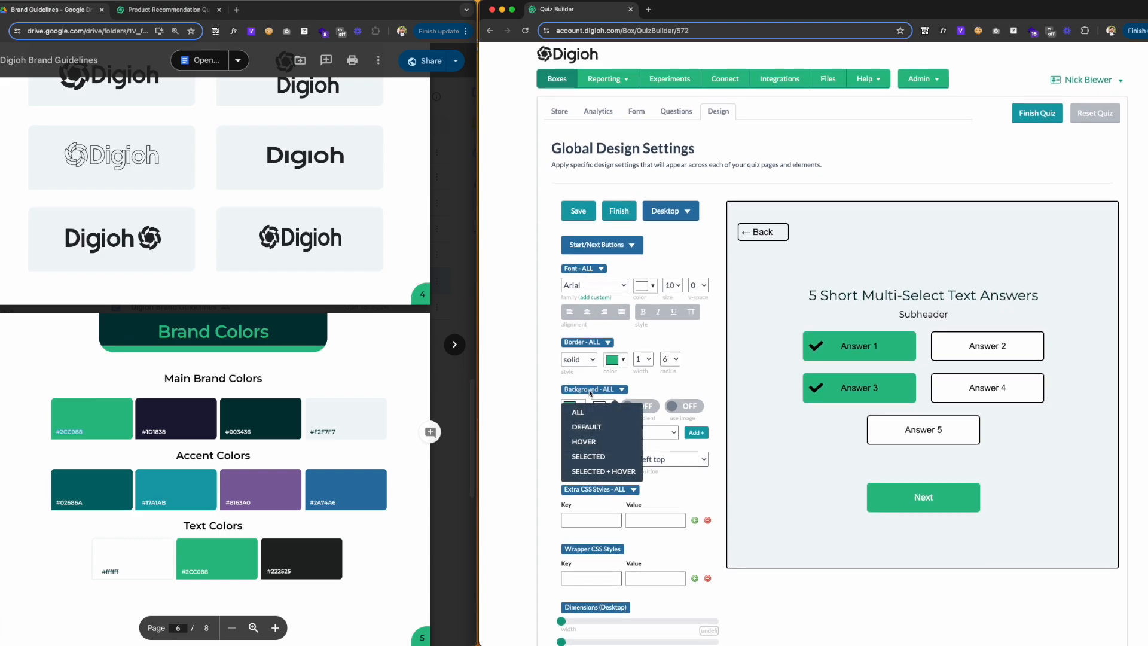
{"action": "left_click", "coordinate": [593, 442]}
{"action": "left_click", "coordinate": [571, 407]}
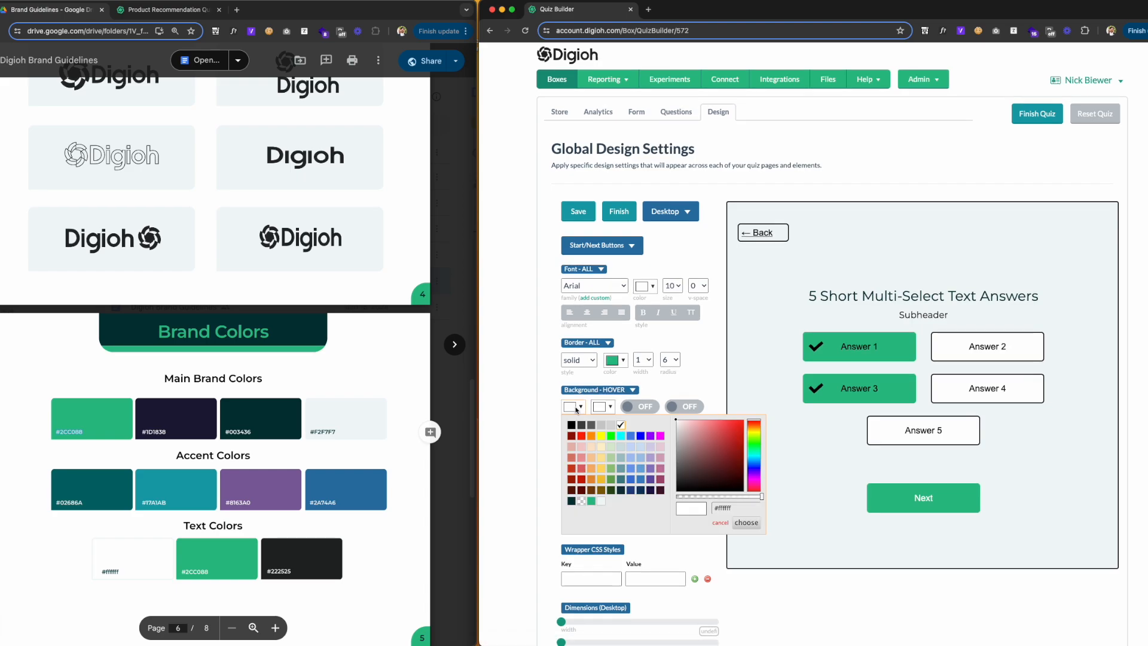
{"action": "left_click", "coordinate": [591, 501]}
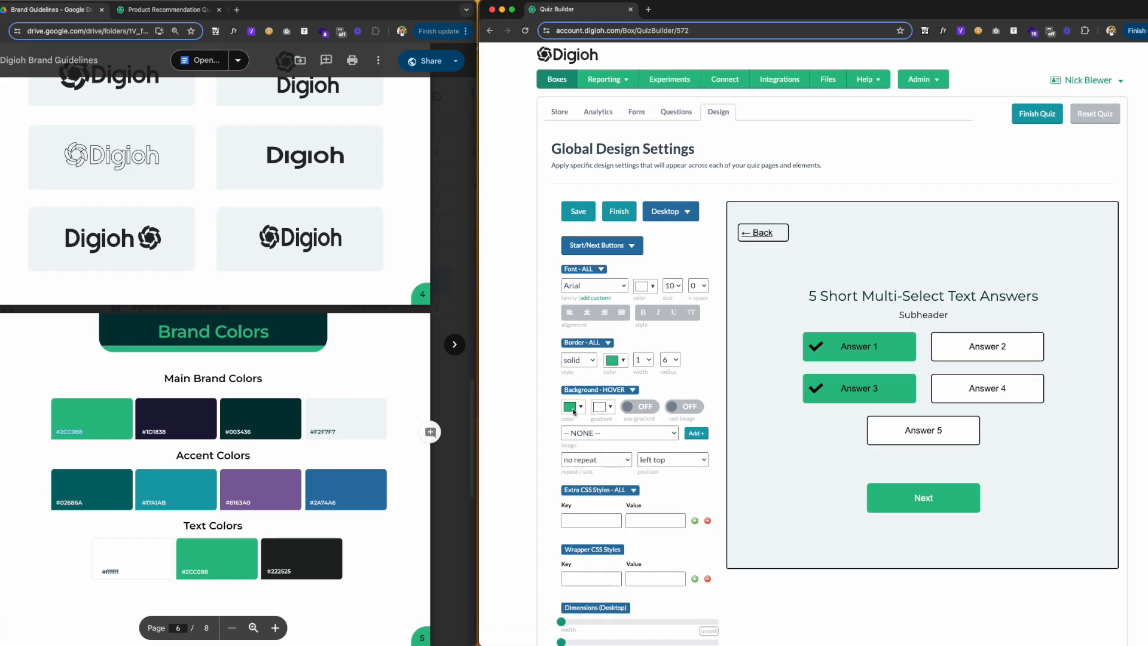
{"action": "left_click", "coordinate": [570, 407]}
{"action": "scroll", "coordinate": [727, 442], "scroll_direction": "down", "scroll_amount": 1}
{"action": "left_click", "coordinate": [725, 451]}
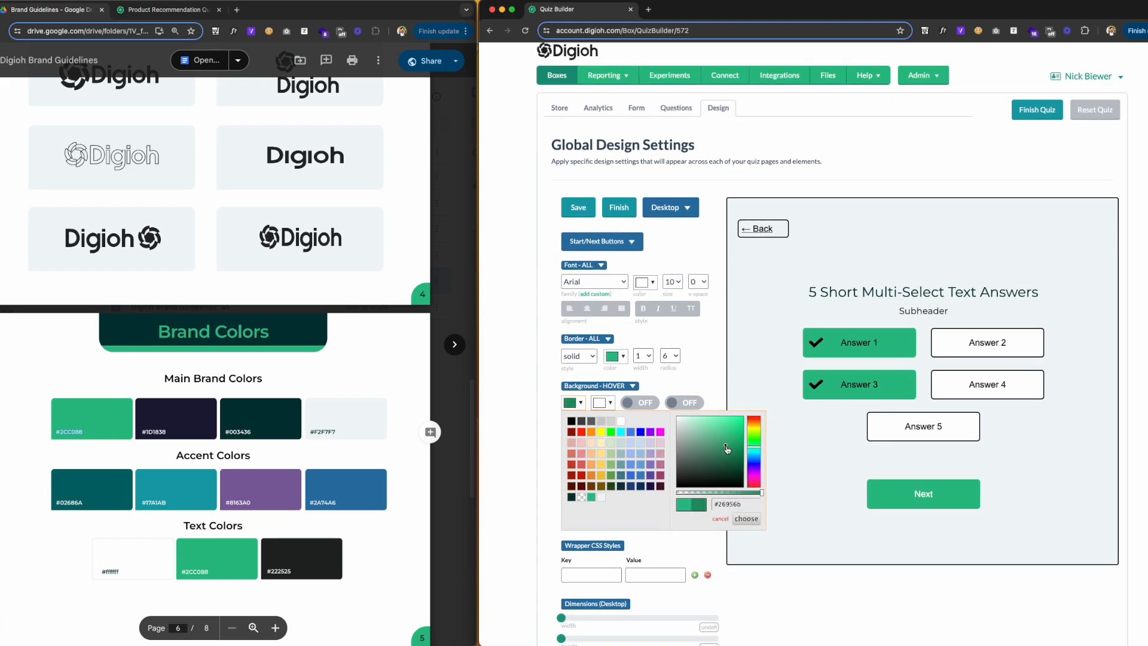
{"action": "left_click", "coordinate": [746, 518]}
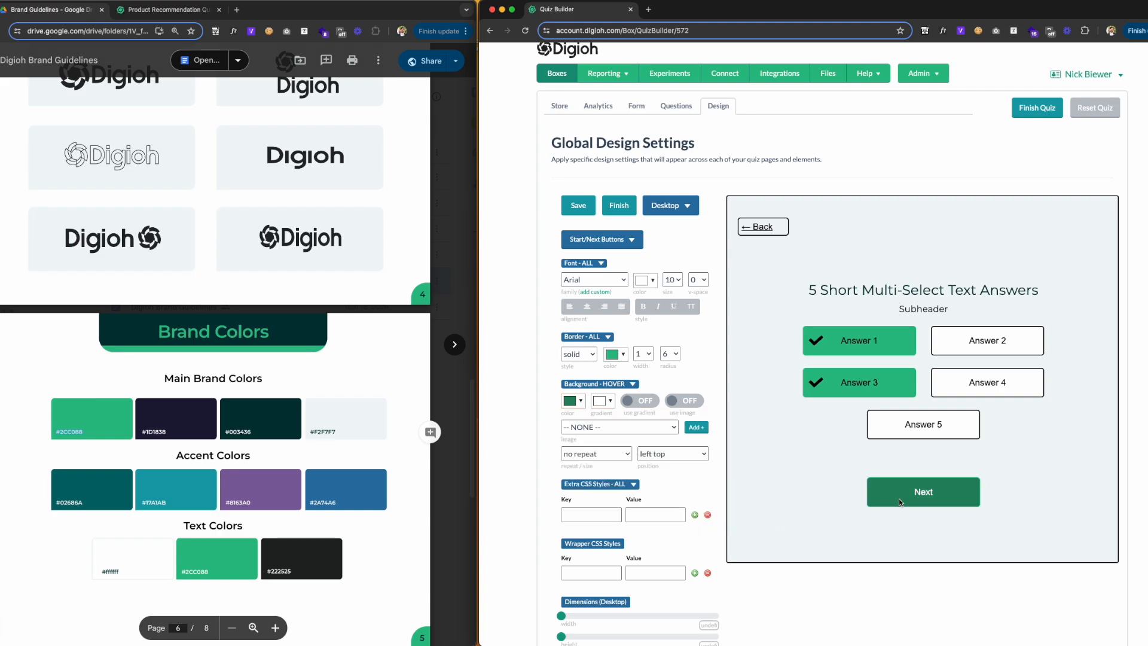
{"action": "left_click", "coordinate": [581, 208]}
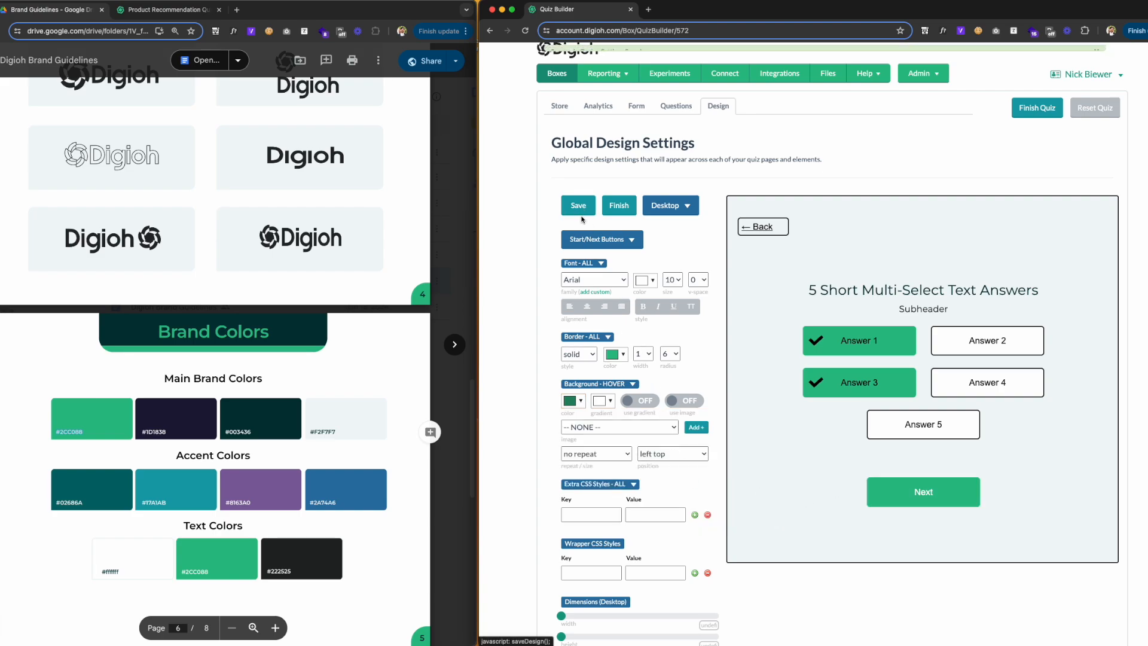
Remove the Back Buttons' border for all states by setting its style to none.
{"action": "left_click", "coordinate": [596, 243]}
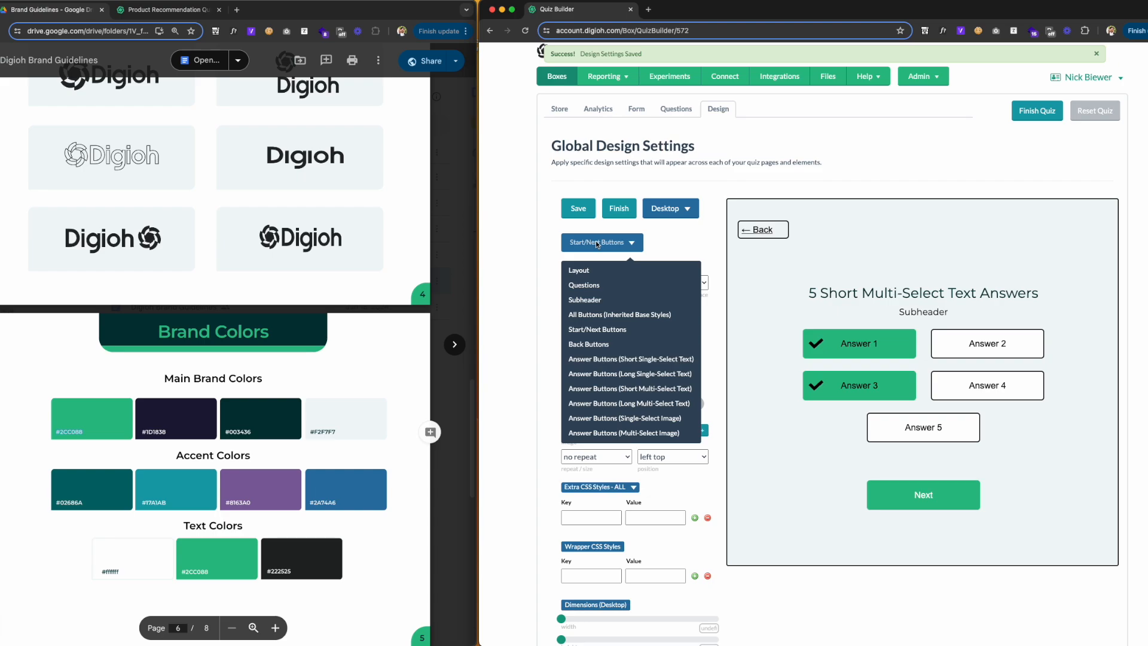
{"action": "left_click", "coordinate": [606, 345]}
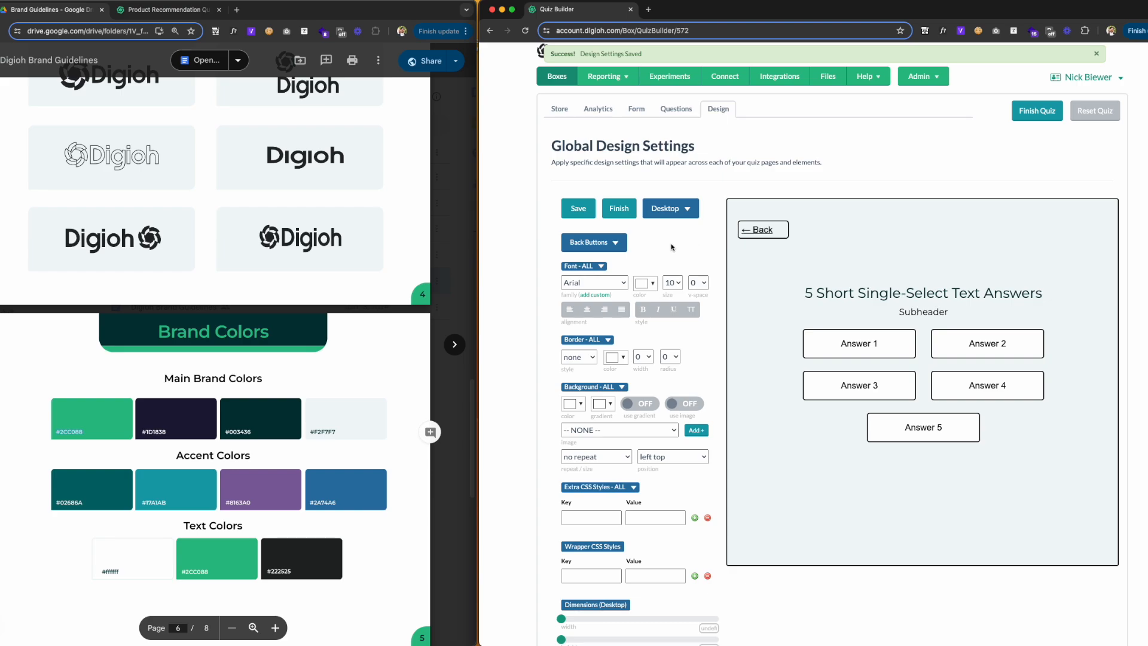
{"action": "left_click", "coordinate": [590, 359]}
{"action": "left_click", "coordinate": [590, 367]}
{"action": "left_click", "coordinate": [590, 358]}
{"action": "left_click", "coordinate": [591, 342]}
Make the Back Buttons' background color fully transparent for all states.
{"action": "left_click", "coordinate": [576, 406]}
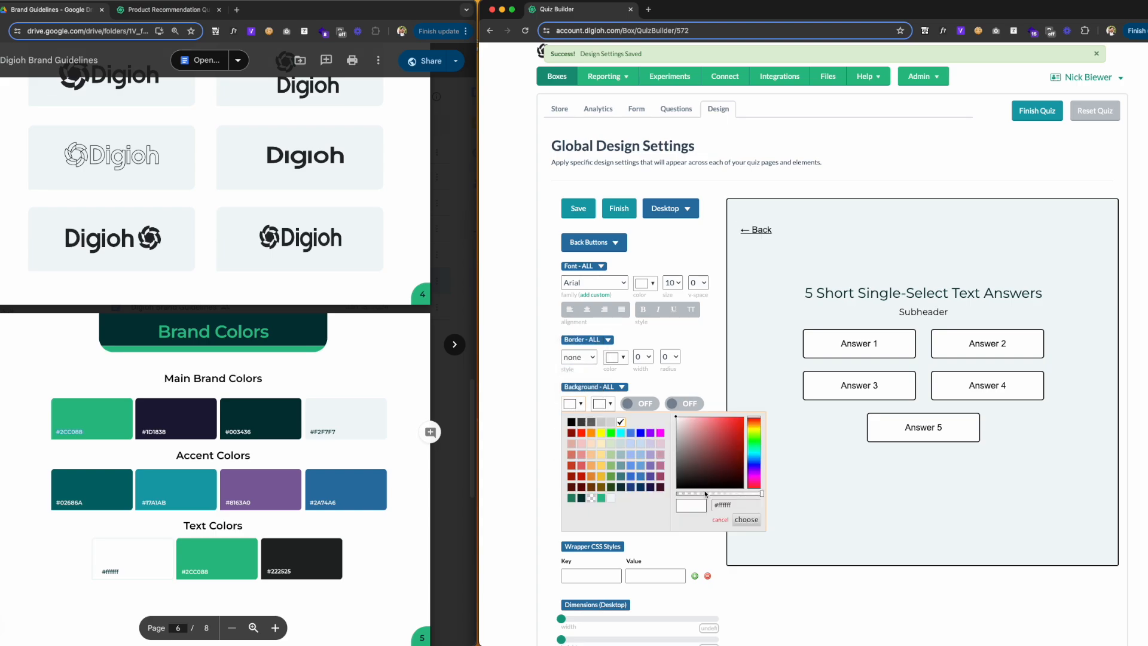
{"action": "left_click_drag", "start_coordinate": [737, 495], "coordinate": [673, 494]}
{"action": "left_click", "coordinate": [747, 520]}
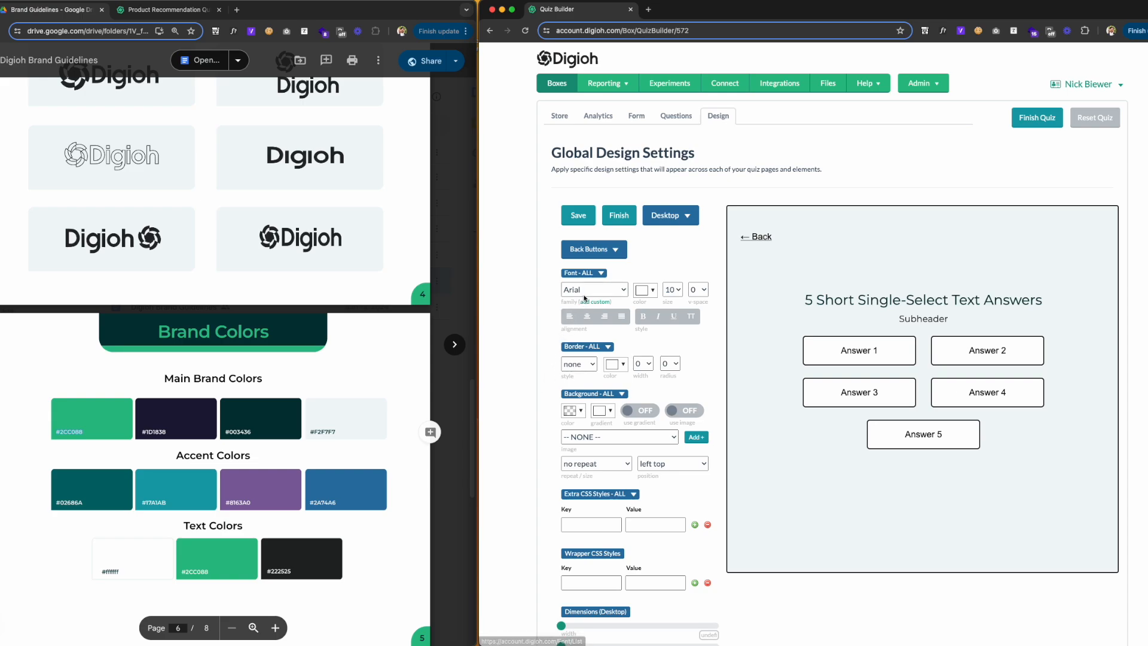
Switch to Answer Buttons (Short Multi-Select Text) and test selecting and deselecting Answers 1, 3 and 4 in the preview.
{"action": "left_click", "coordinate": [608, 250]}
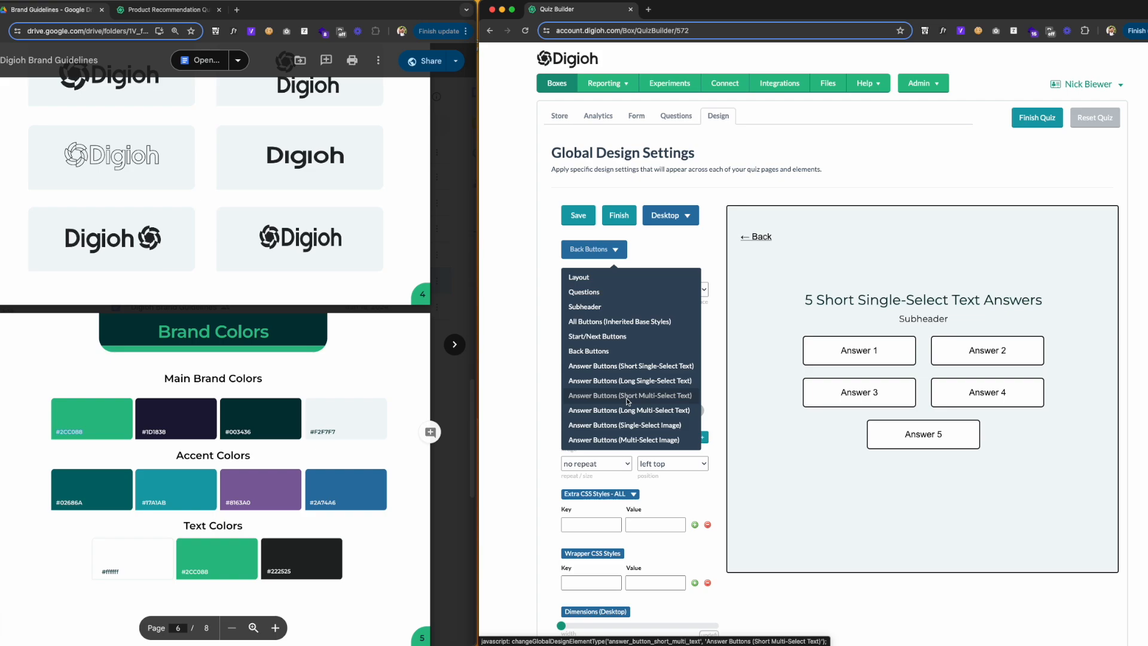
{"action": "left_click", "coordinate": [626, 397]}
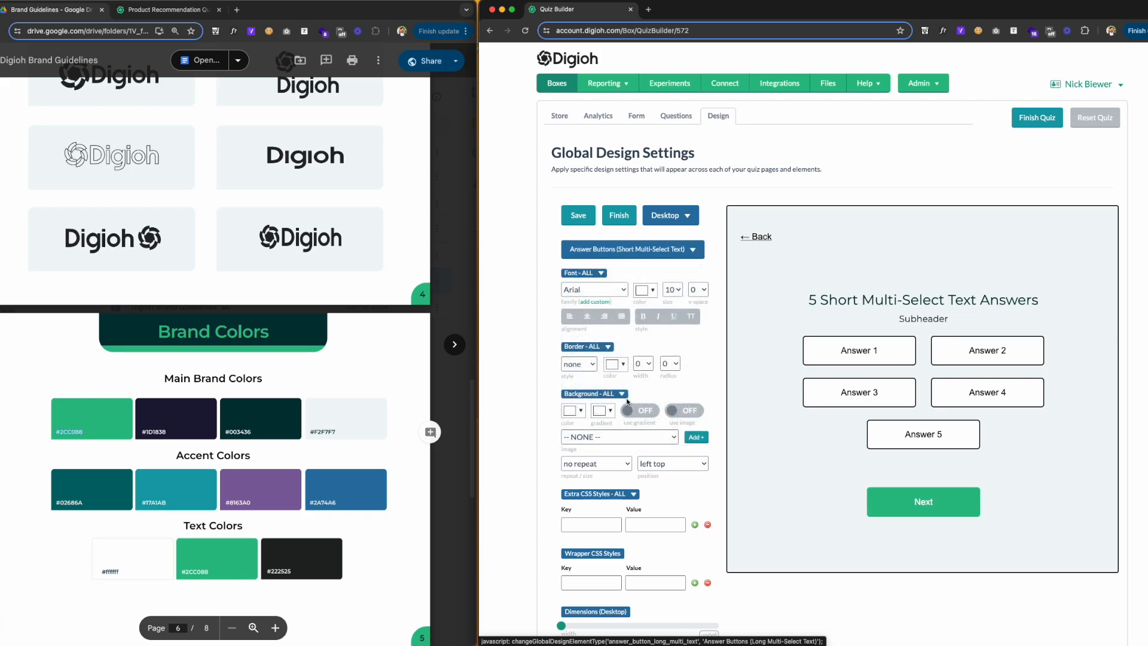
{"action": "left_click", "coordinate": [864, 354]}
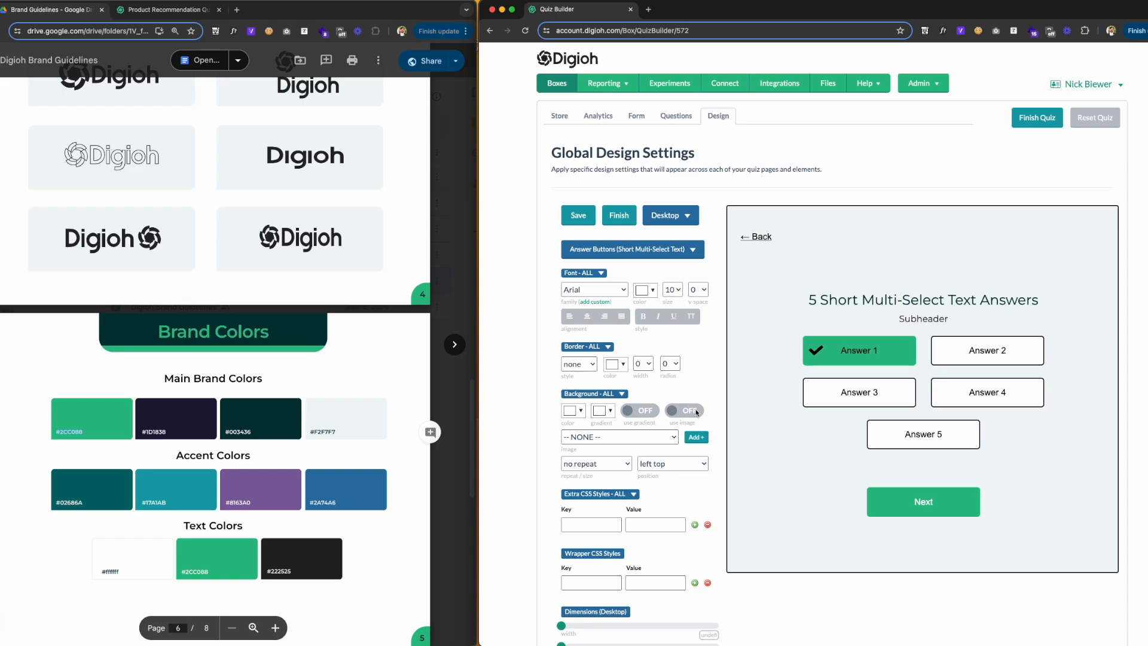
{"action": "left_click", "coordinate": [846, 396]}
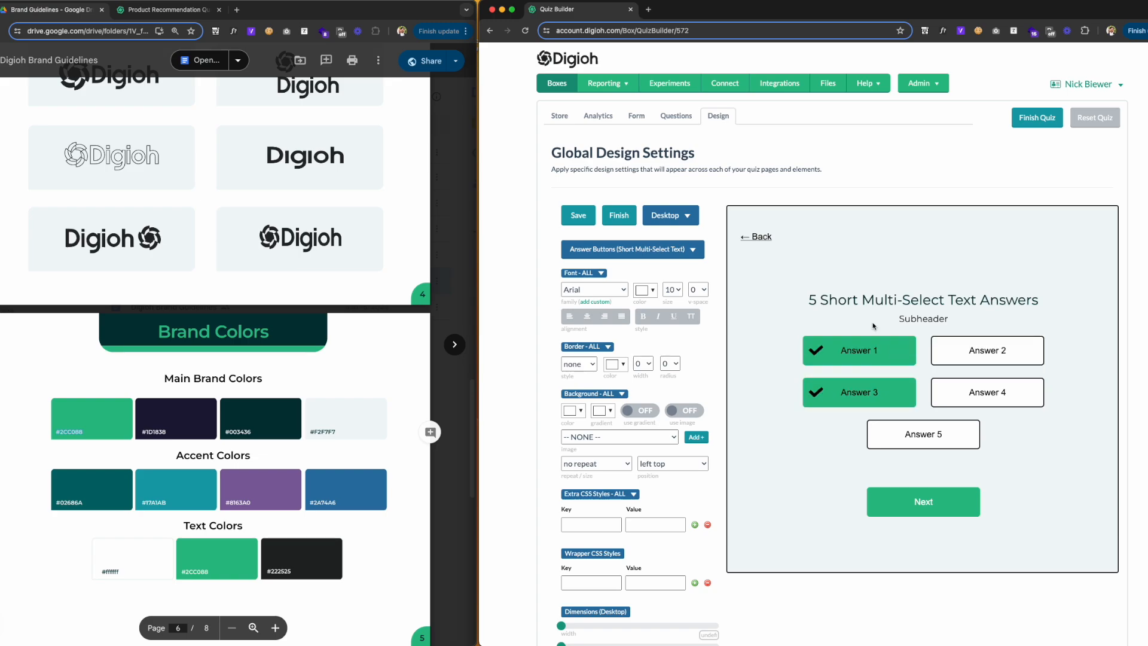
{"action": "left_click", "coordinate": [967, 390]}
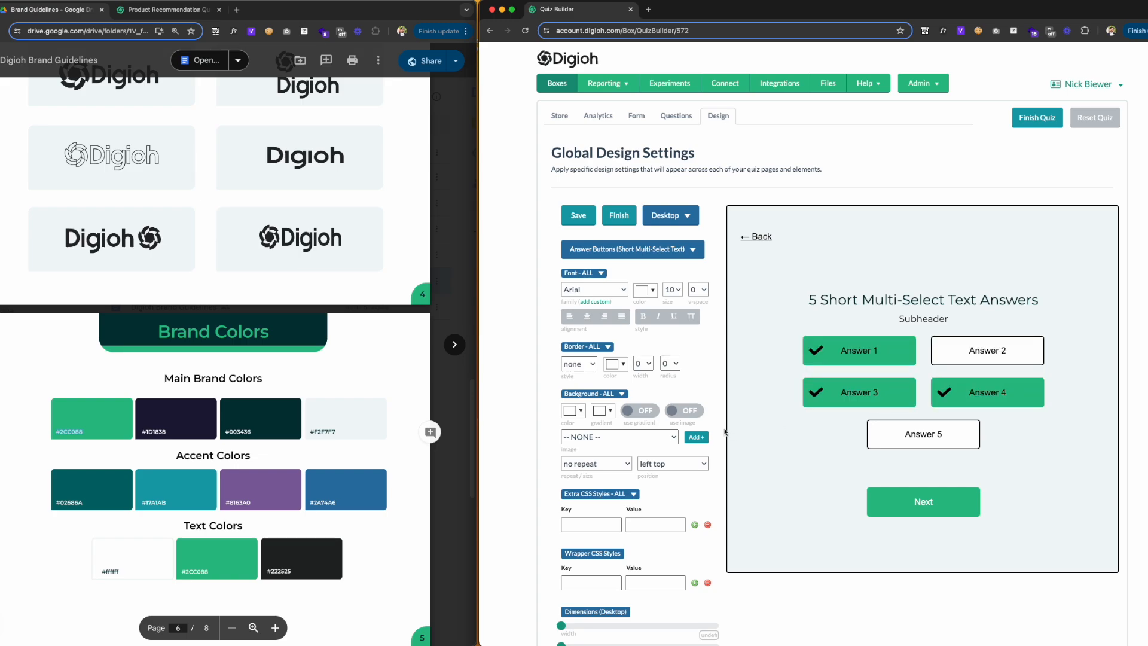
{"action": "left_click", "coordinate": [977, 394]}
{"action": "left_click", "coordinate": [883, 394]}
{"action": "left_click", "coordinate": [849, 352]}
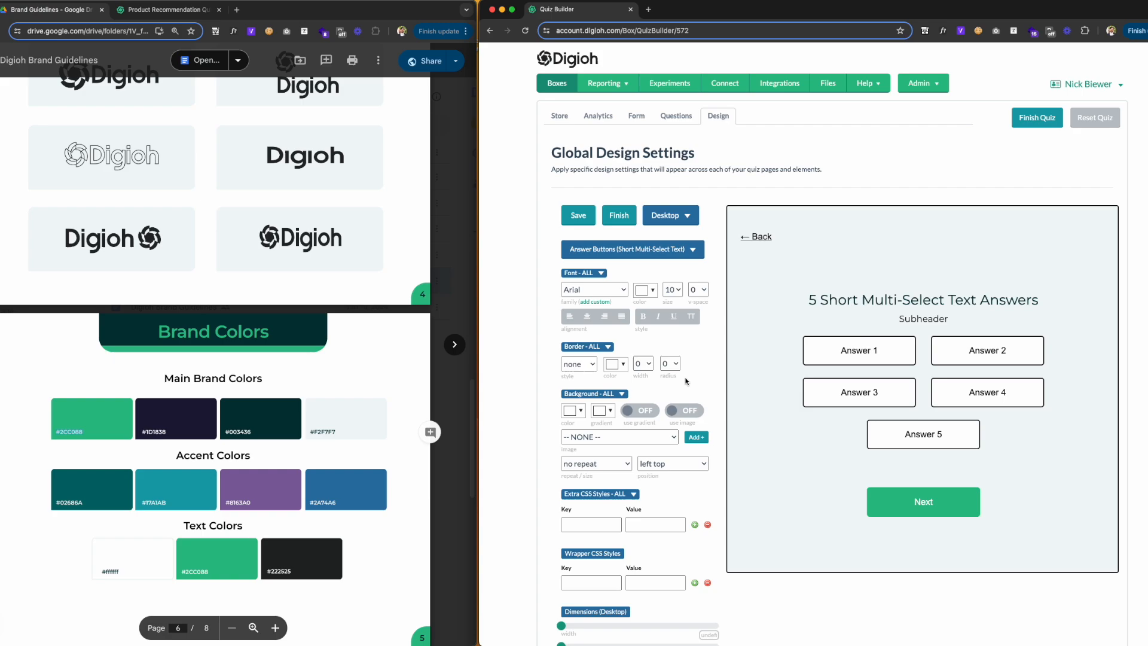
Set the short multi-select answer buttons' desktop dimensions to height 50 and width 240.
{"action": "scroll", "coordinate": [699, 369], "scroll_direction": "down", "scroll_amount": 3}
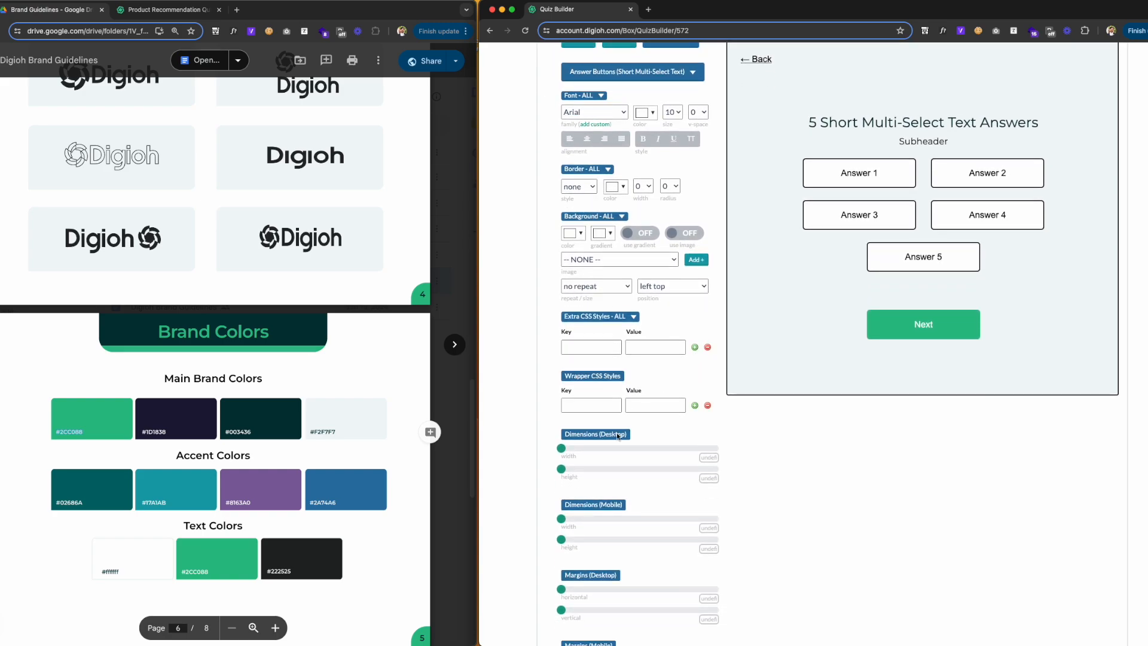
{"action": "scroll", "coordinate": [617, 433], "scroll_direction": "down", "scroll_amount": 1}
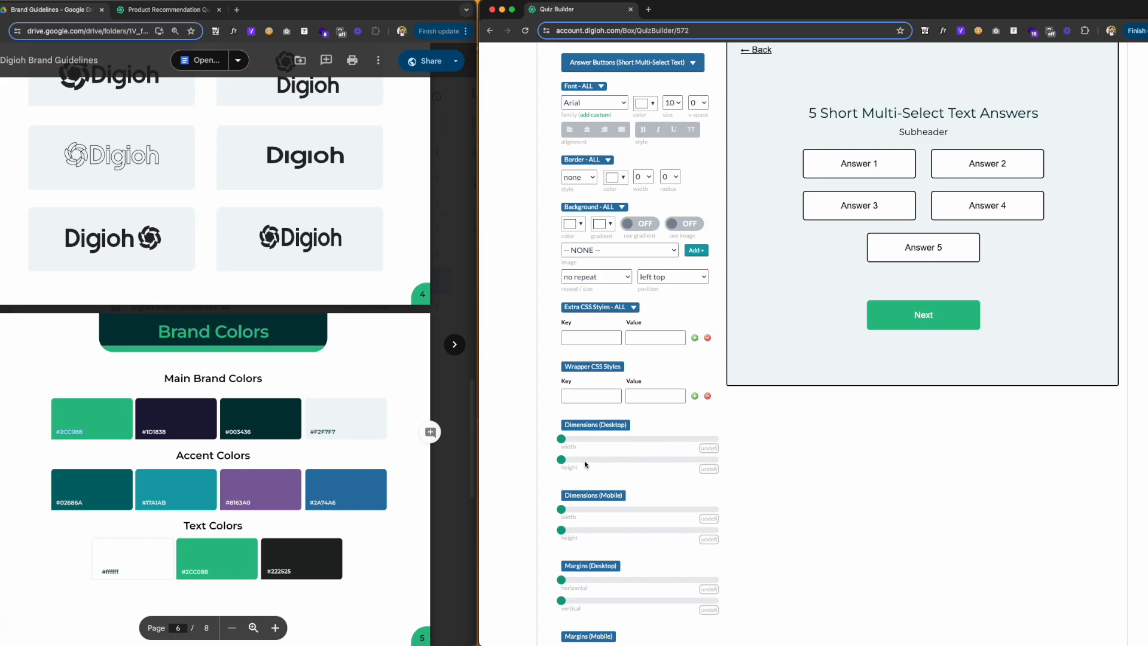
{"action": "left_click", "coordinate": [710, 469]}
{"action": "type", "text": "50"}
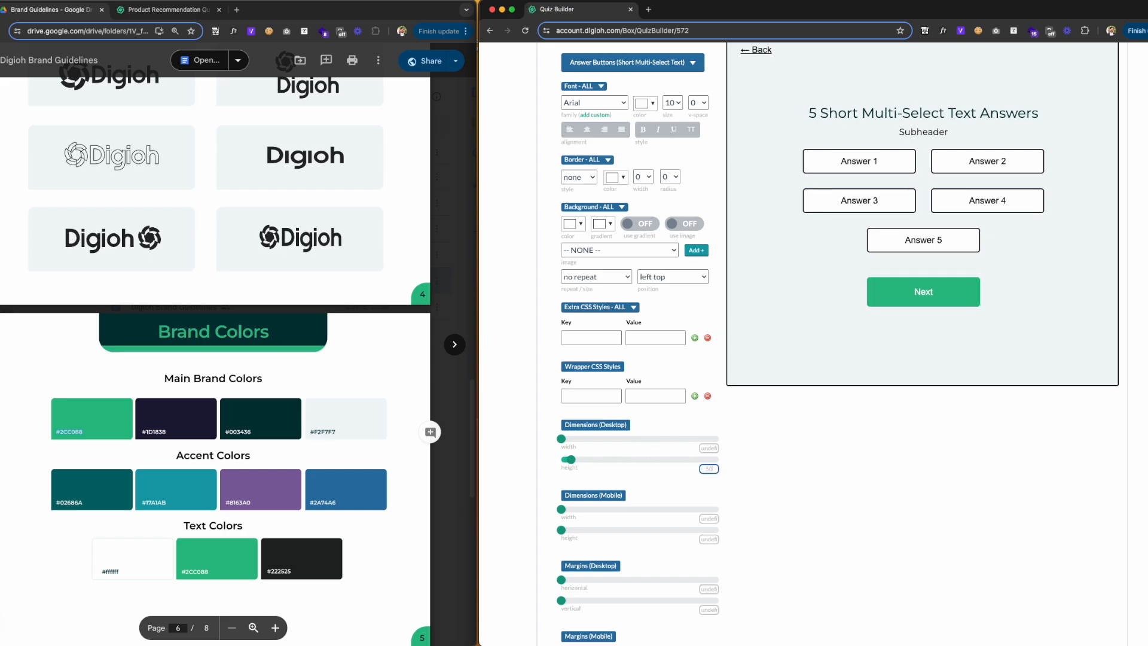
{"action": "left_click_drag", "start_coordinate": [560, 439], "coordinate": [632, 443]}
{"action": "left_click", "coordinate": [710, 450]}
{"action": "type", "text": "0"}
{"action": "left_click", "coordinate": [669, 413]}
{"action": "scroll", "coordinate": [669, 487], "scroll_direction": "up", "scroll_amount": 1}
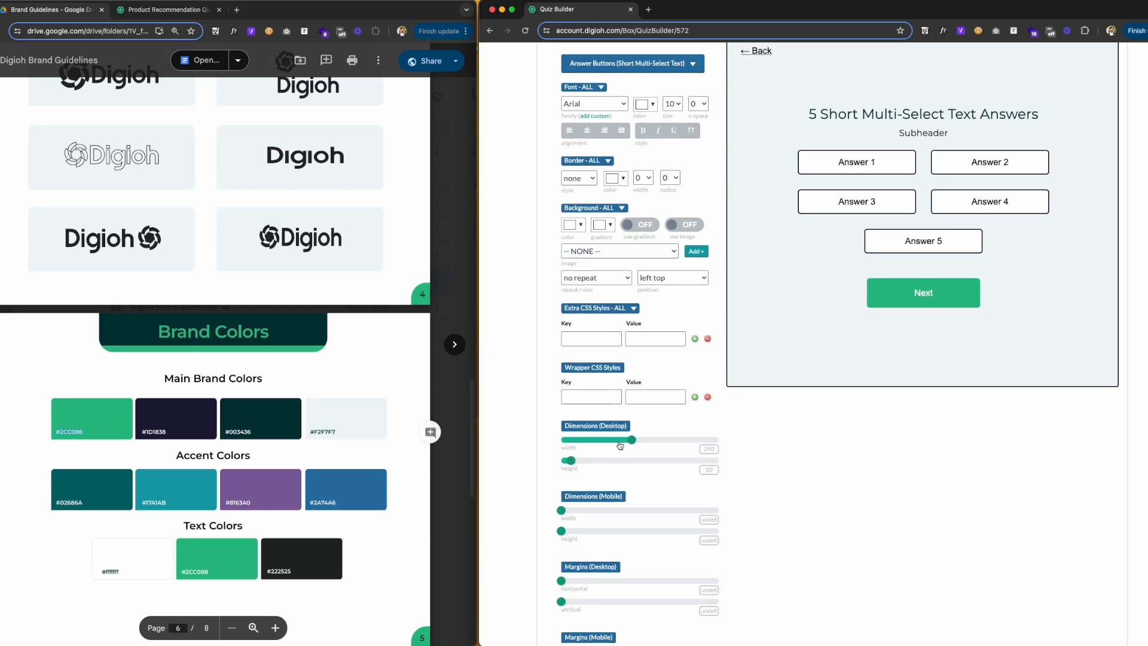
Switch the preview to mobile and set the short multi-select answer buttons' mobile dimensions to width 140 and height 45.
{"action": "scroll", "coordinate": [691, 445], "scroll_direction": "up", "scroll_amount": 5}
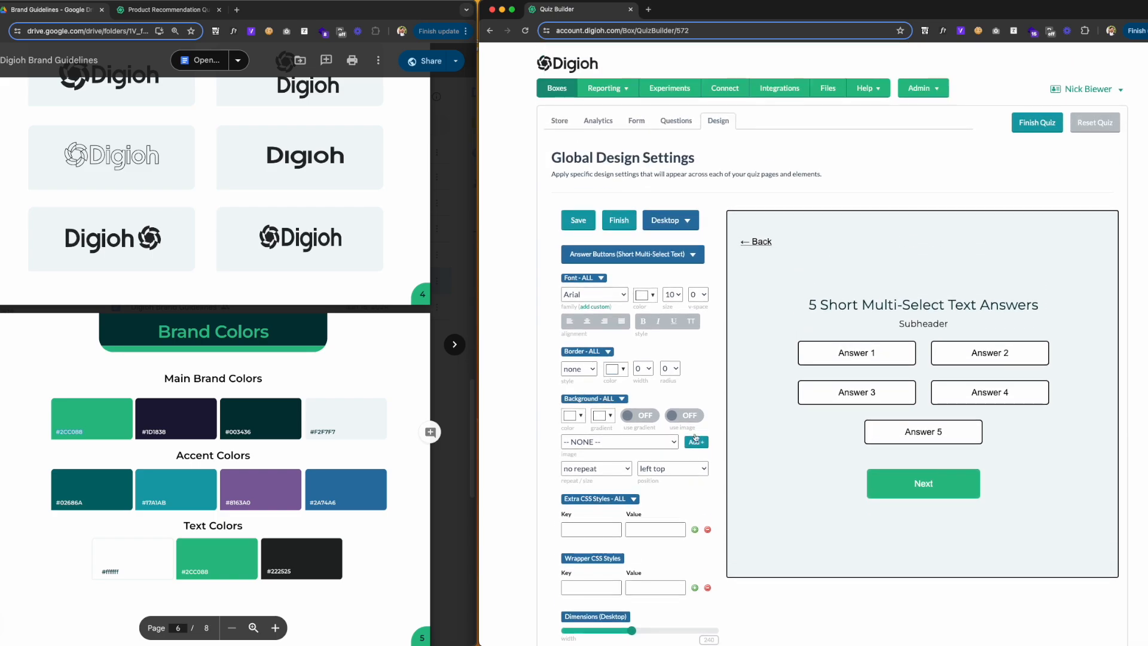
{"action": "left_click", "coordinate": [683, 215]}
{"action": "left_click", "coordinate": [681, 258]}
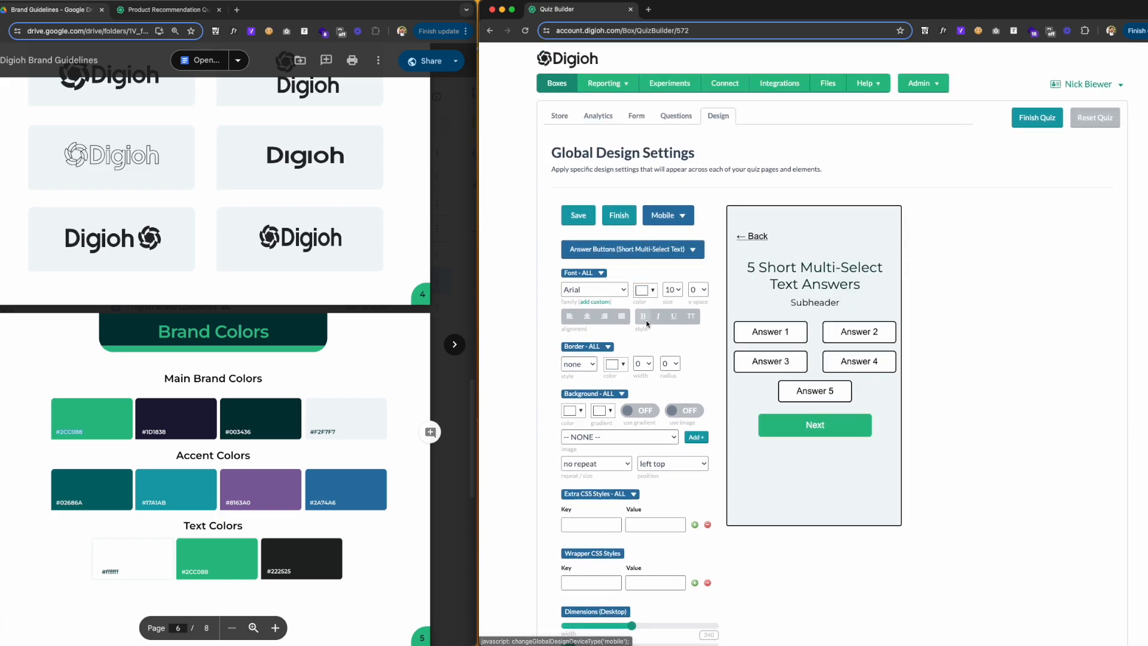
{"action": "scroll", "coordinate": [646, 323], "scroll_direction": "down", "scroll_amount": 5}
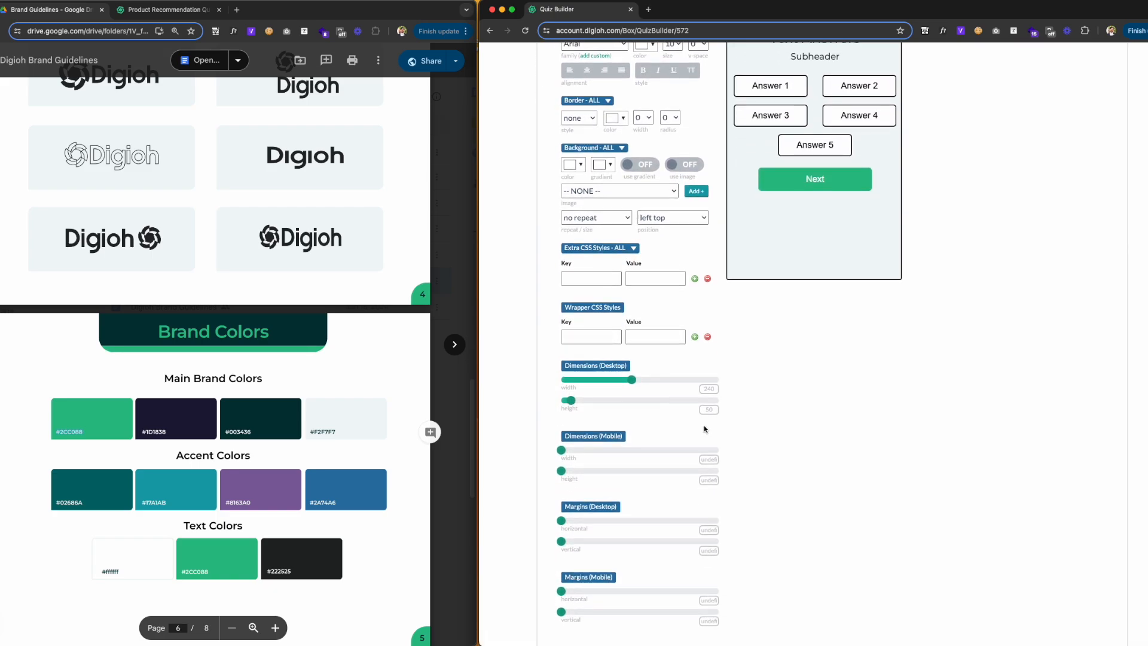
{"action": "left_click_drag", "start_coordinate": [564, 451], "coordinate": [602, 454]}
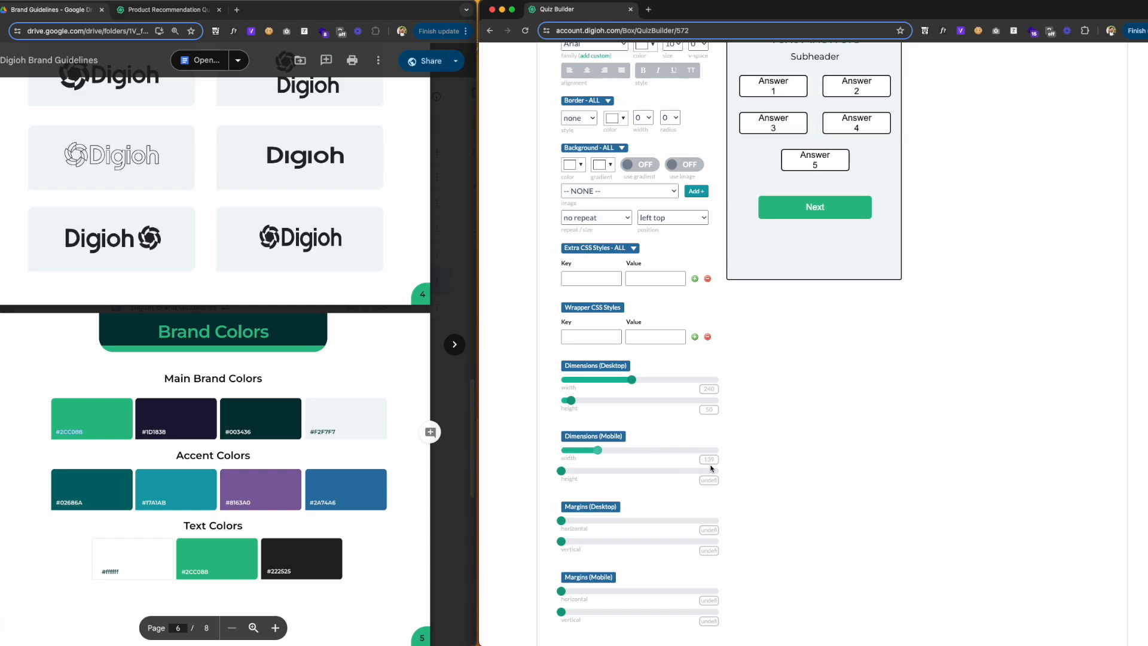
{"action": "type", "text": "40"}
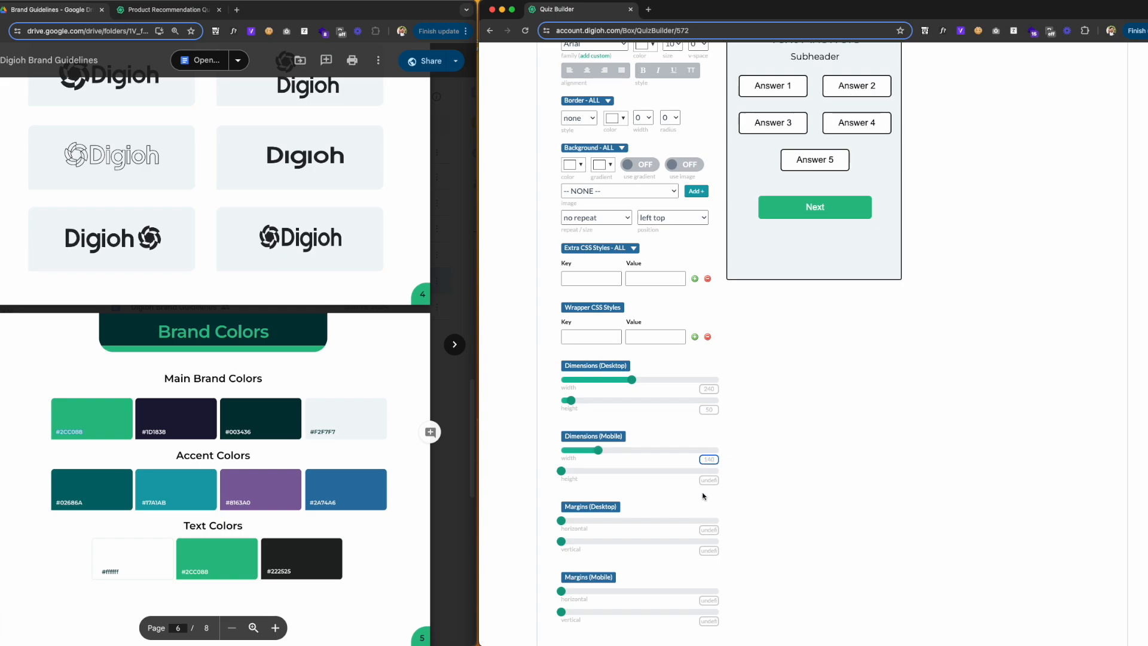
{"action": "left_click", "coordinate": [709, 481]}
{"action": "type", "text": "43"}
{"action": "scroll", "coordinate": [649, 420], "scroll_direction": "down", "scroll_amount": 1}
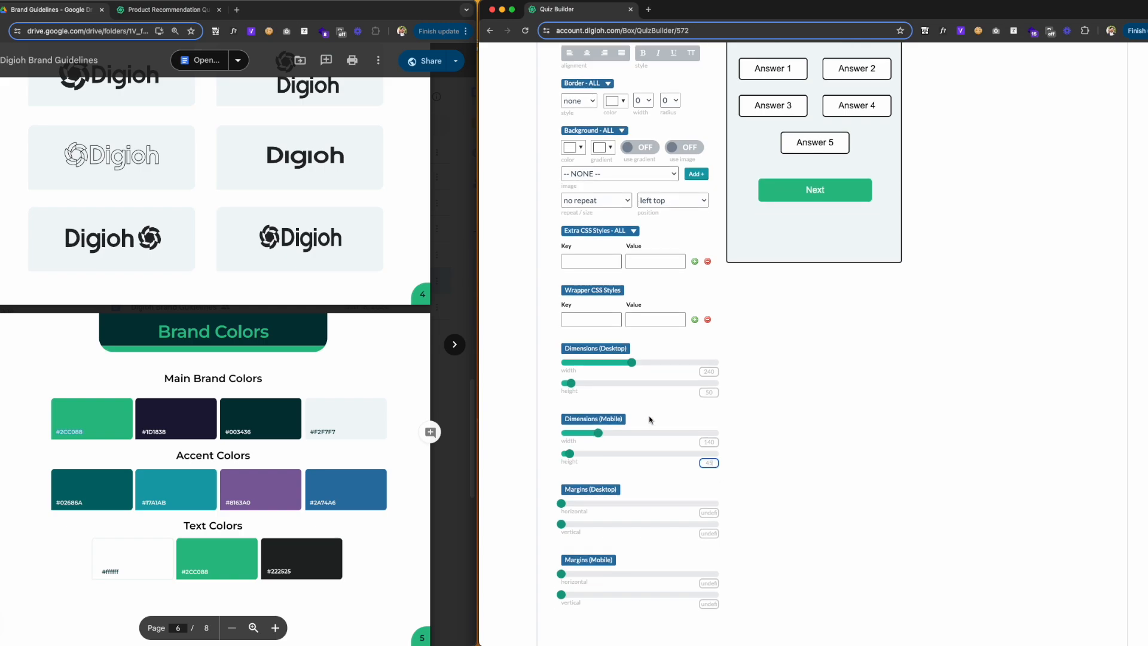
Set the short multi-select answer buttons' mobile margins to 10 vertical and 15 horizontal.
{"action": "scroll", "coordinate": [669, 396], "scroll_direction": "up", "scroll_amount": 2}
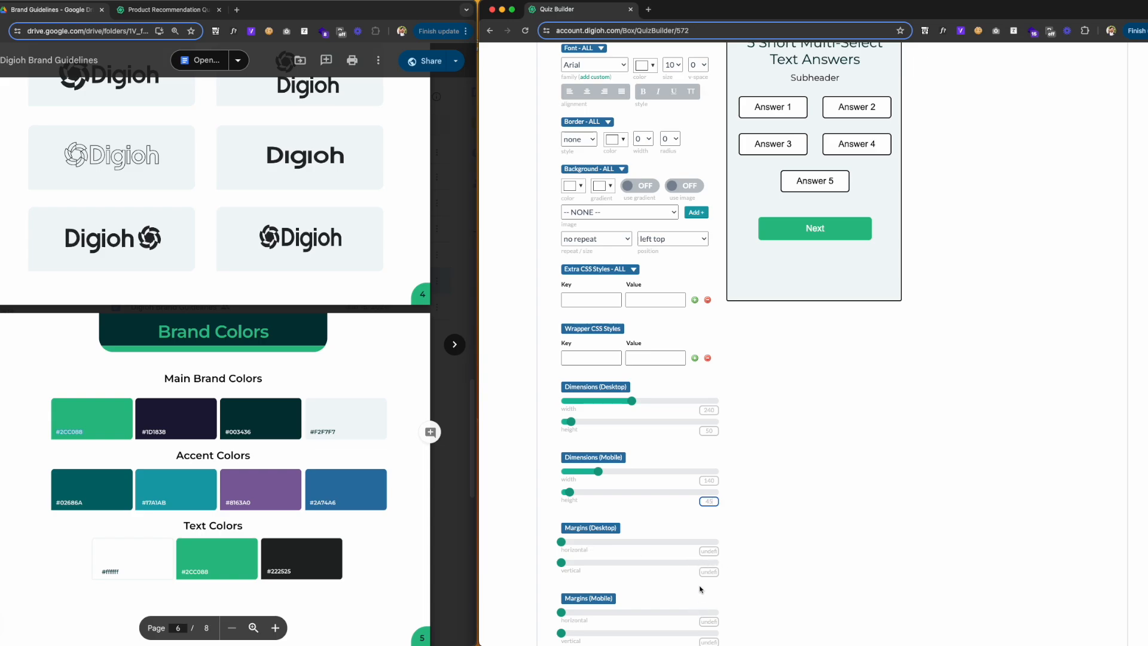
{"action": "left_click_drag", "start_coordinate": [562, 636], "coordinate": [575, 636]}
{"action": "scroll", "coordinate": [601, 617], "scroll_direction": "down", "scroll_amount": 1}
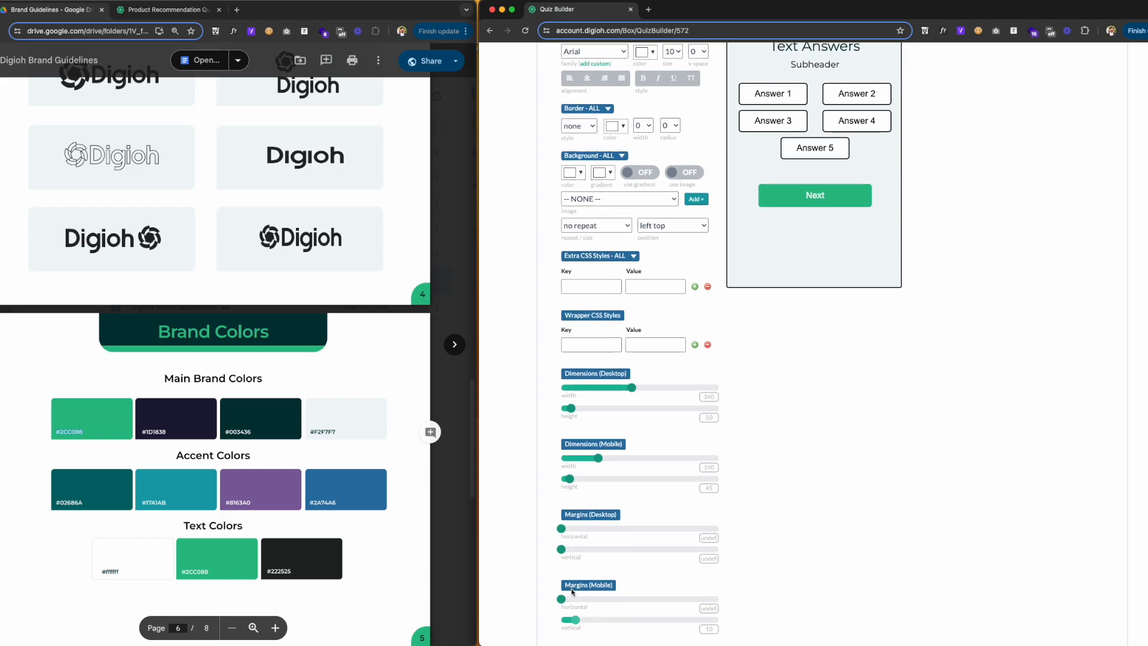
{"action": "left_click_drag", "start_coordinate": [562, 599], "coordinate": [584, 599]}
{"action": "scroll", "coordinate": [584, 601], "scroll_direction": "down", "scroll_amount": 1}
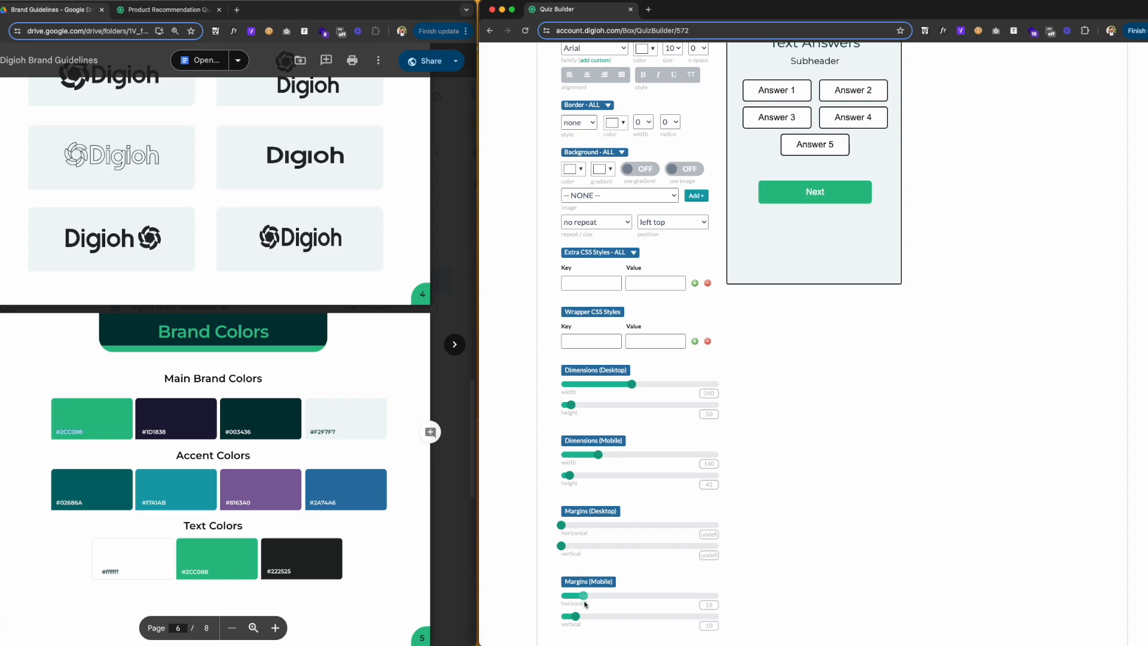
Save the global design settings and dismiss the notification.
{"action": "scroll", "coordinate": [585, 594], "scroll_direction": "up", "scroll_amount": 3}
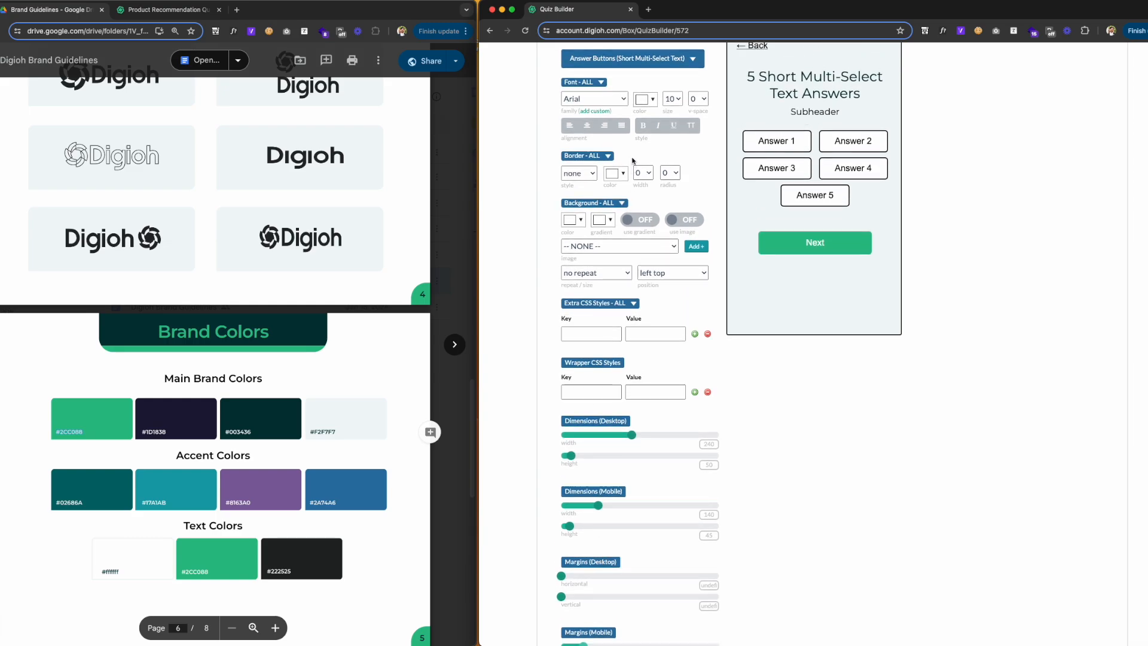
{"action": "left_click", "coordinate": [625, 59]}
{"action": "left_click", "coordinate": [529, 93]}
{"action": "scroll", "coordinate": [540, 132], "scroll_direction": "up", "scroll_amount": 3}
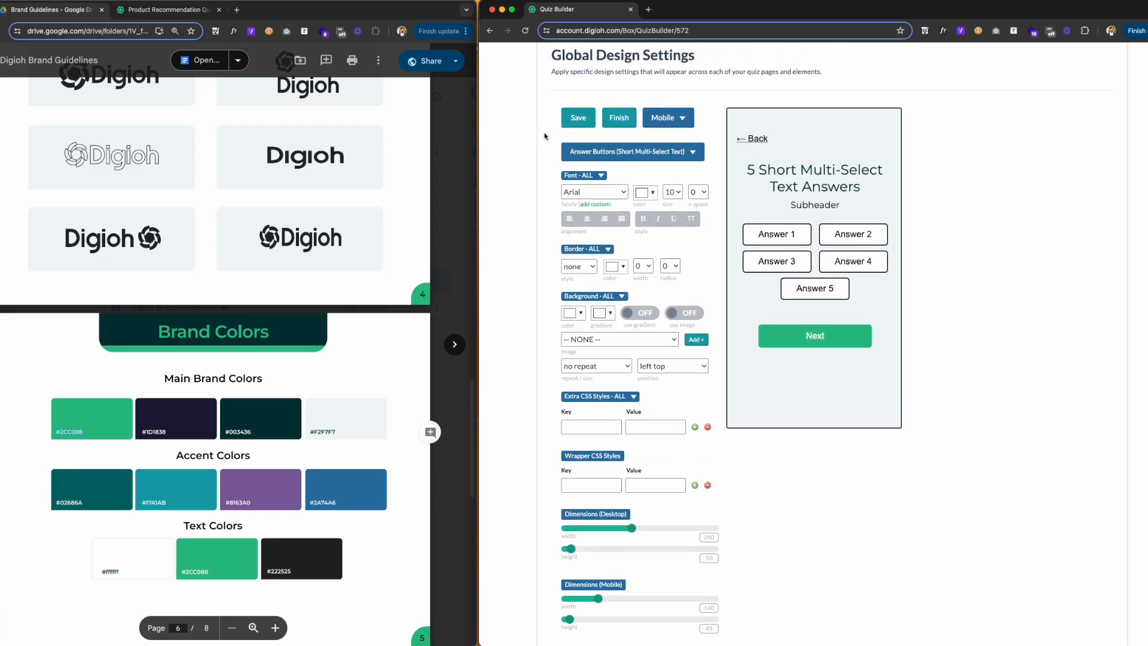
{"action": "scroll", "coordinate": [544, 136], "scroll_direction": "up", "scroll_amount": 2}
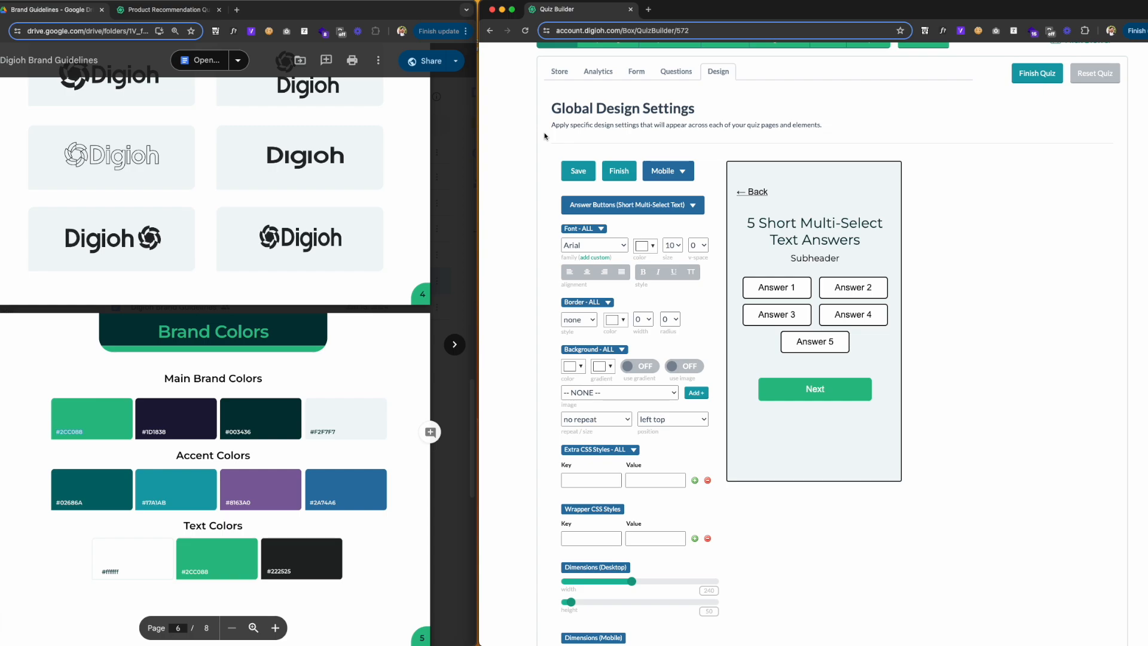
{"action": "left_click", "coordinate": [578, 172]}
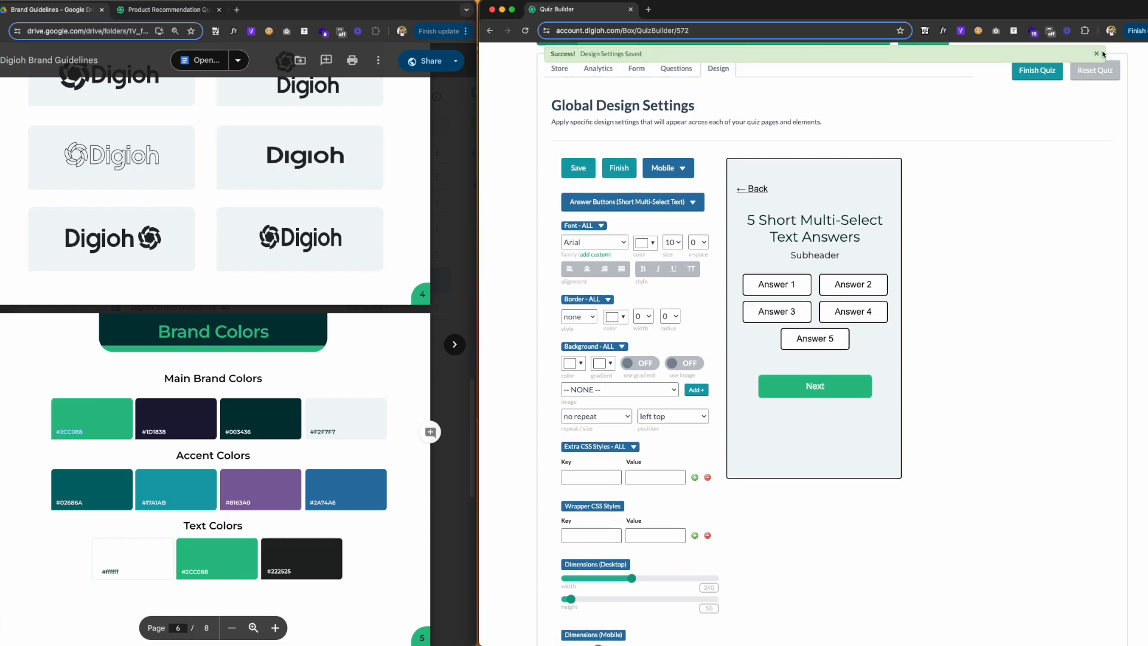
{"action": "left_click", "coordinate": [1096, 53]}
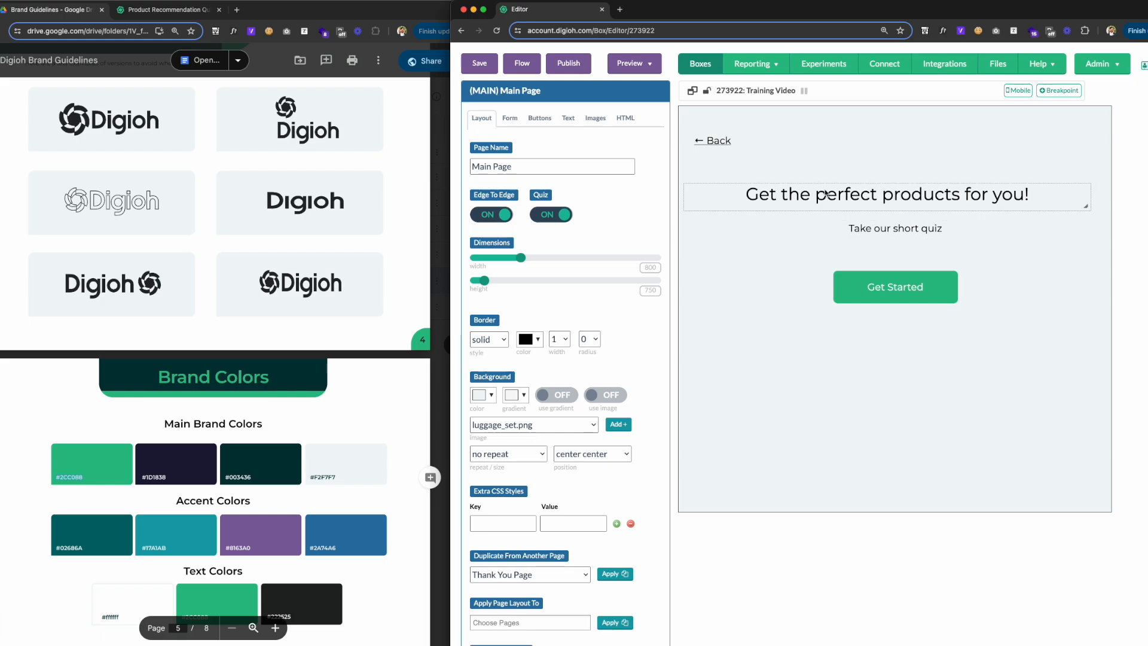
Set the font size of the Main Page heading "Get the perfect products for you!" to 28.
{"action": "left_click", "coordinate": [802, 198]}
{"action": "left_click", "coordinate": [592, 308]}
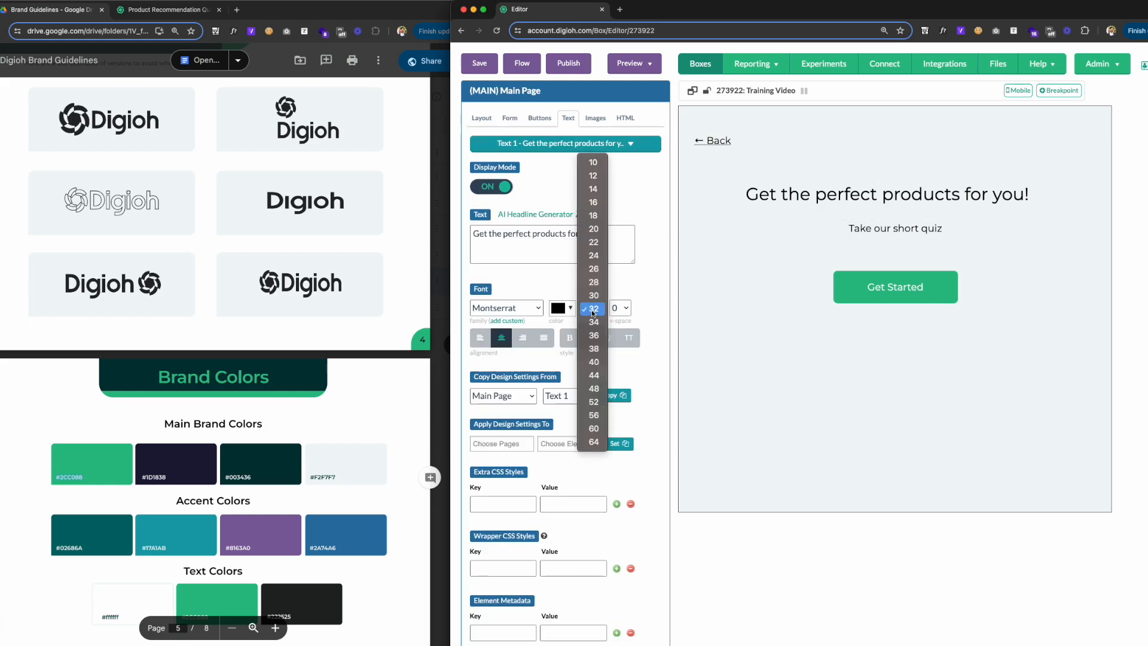
{"action": "left_click", "coordinate": [593, 282]}
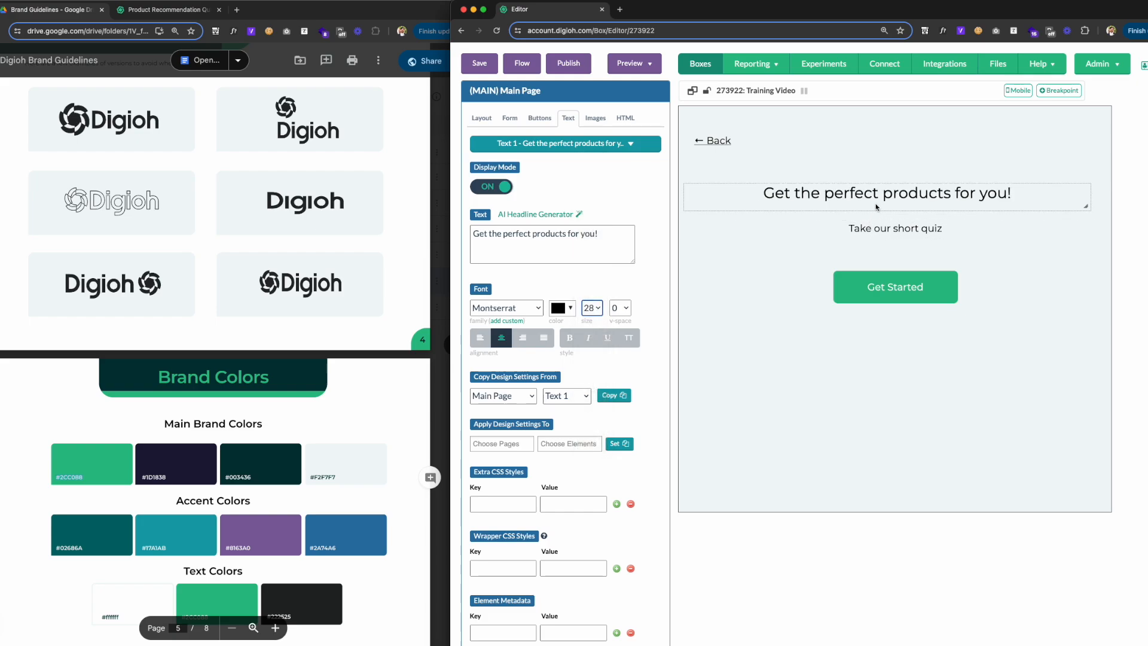
{"action": "left_click_drag", "start_coordinate": [865, 212], "coordinate": [881, 206]}
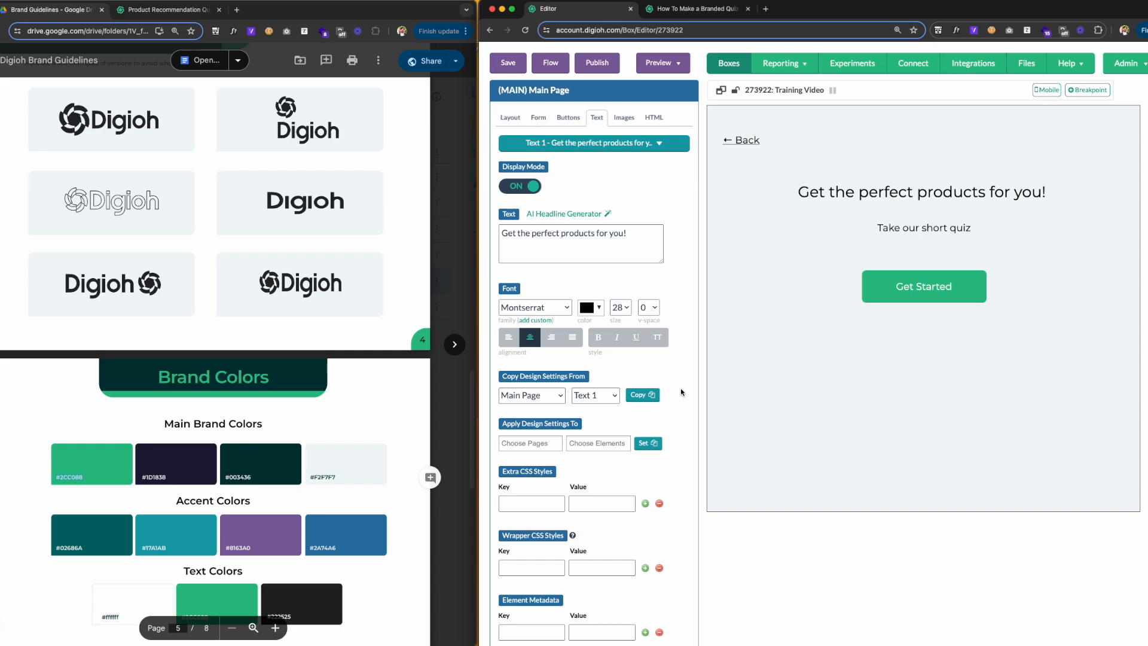
View the "How To Make a Branded Quiz with Custom Fonts" knowledge base article and return to the quiz editor.
{"action": "left_click", "coordinate": [737, 9]}
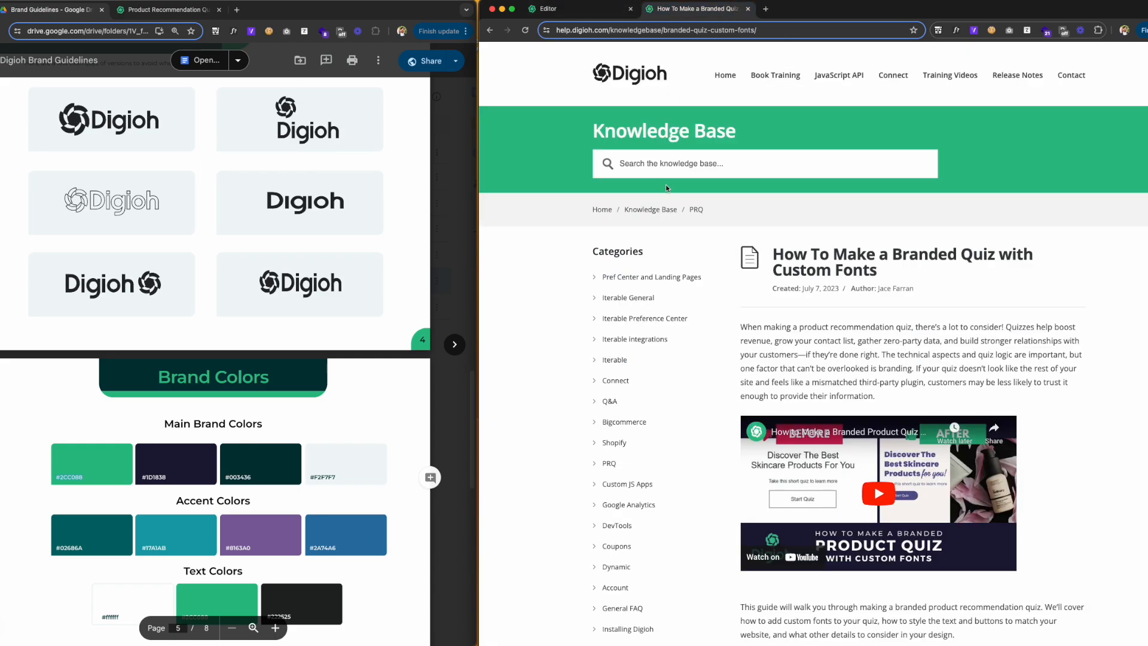
{"action": "left_click", "coordinate": [565, 9]}
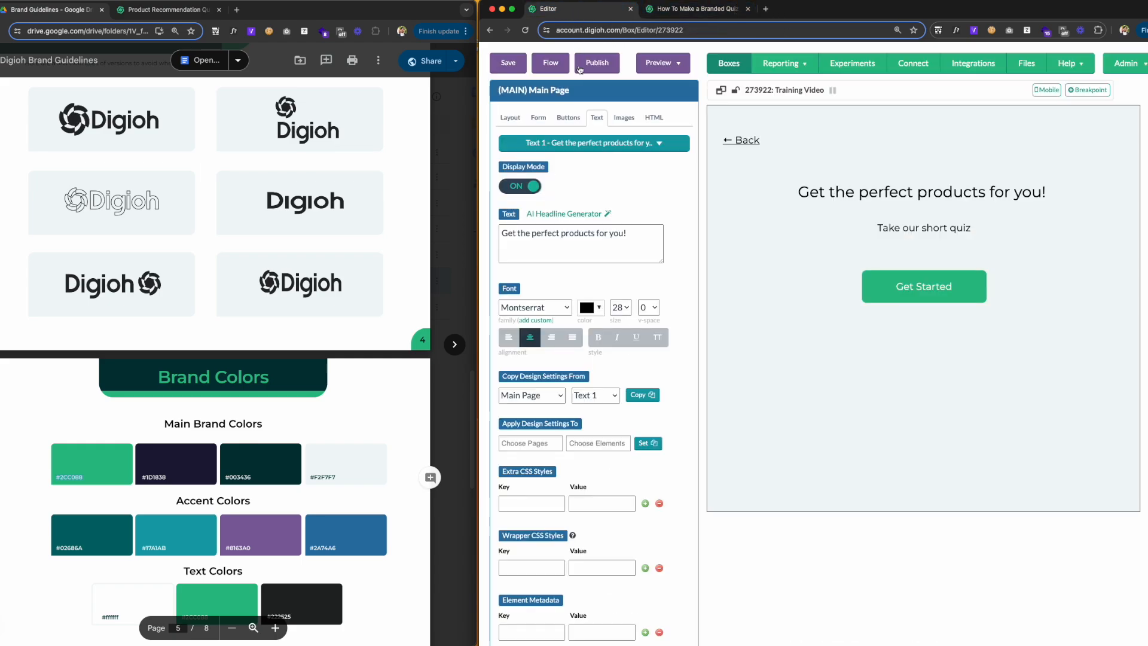